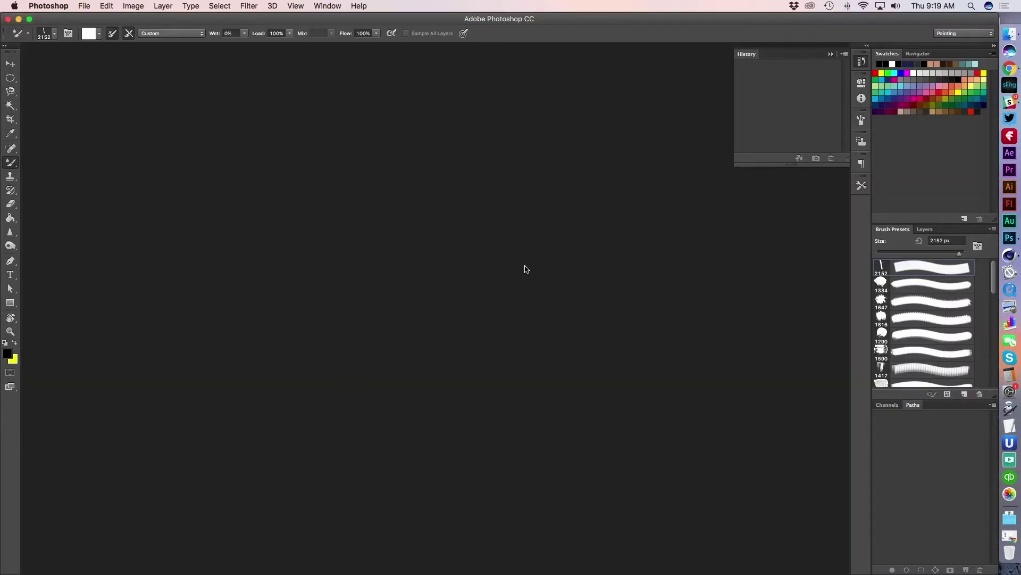
# Step: Create a new 1500 by 500 pixel RGB document at 72 pixels/inch with a white background
pyautogui.press('super+n')
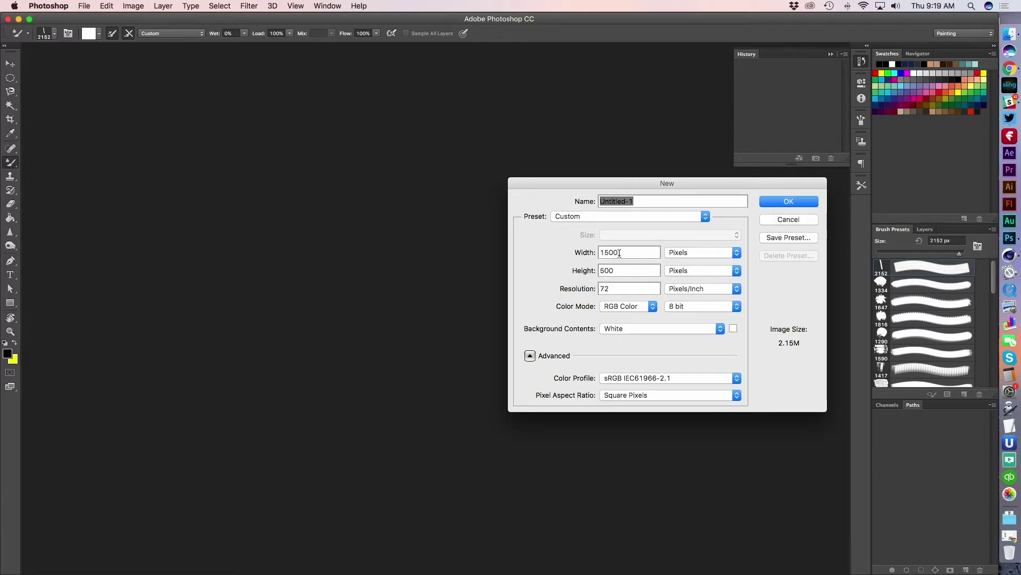
pyautogui.press('Tab')
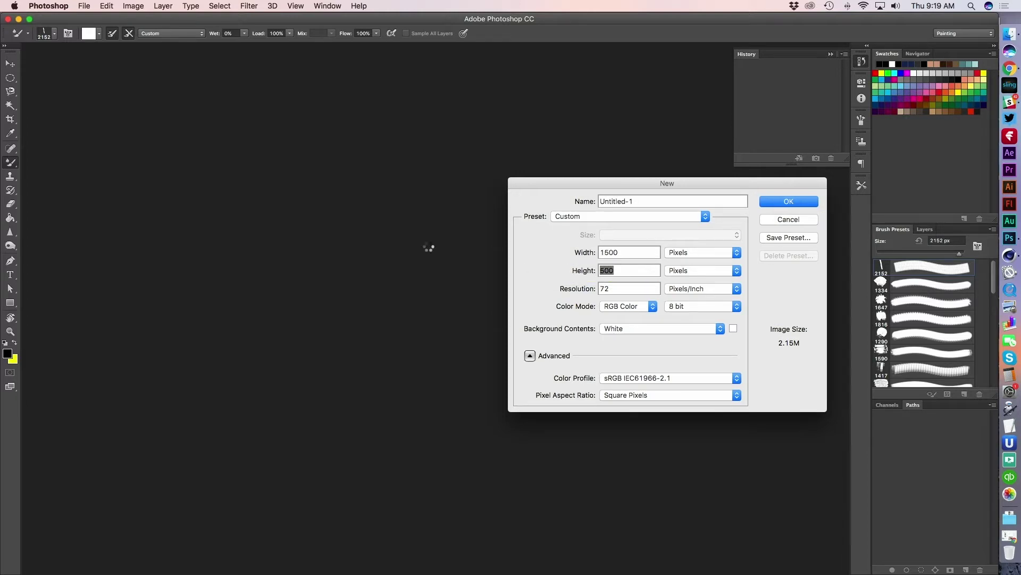
pyautogui.press('Return')
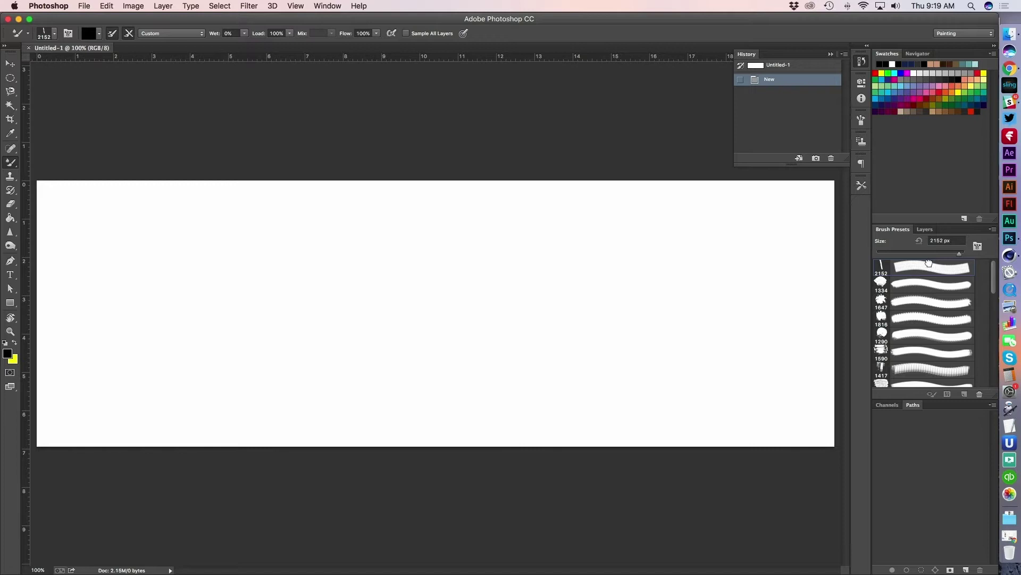
# Step: Browse the acrylic brush presets and select the long 2152 px stroke brush for the Mixer Brush
pyautogui.click(992, 230)
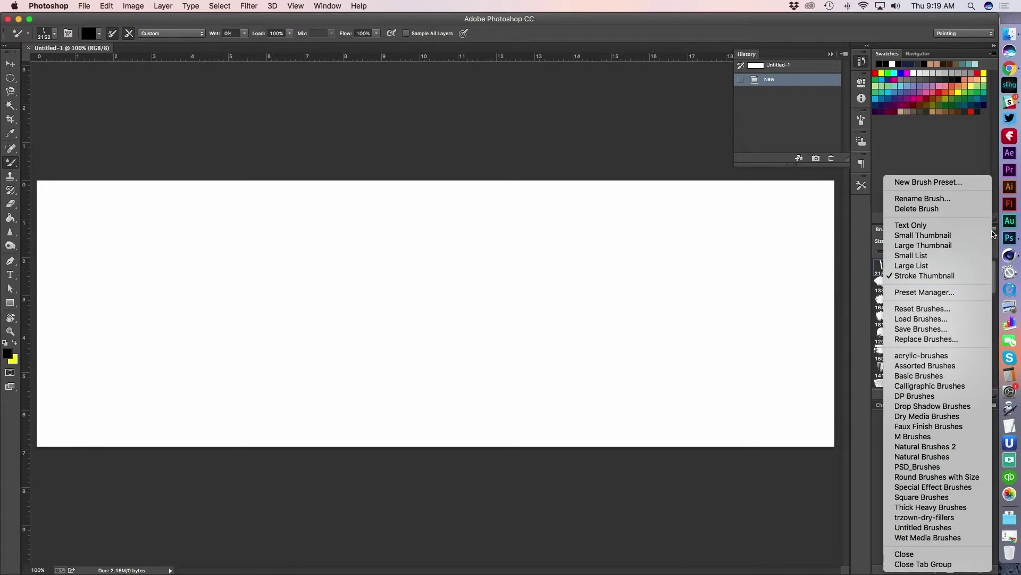
pyautogui.click(868, 356)
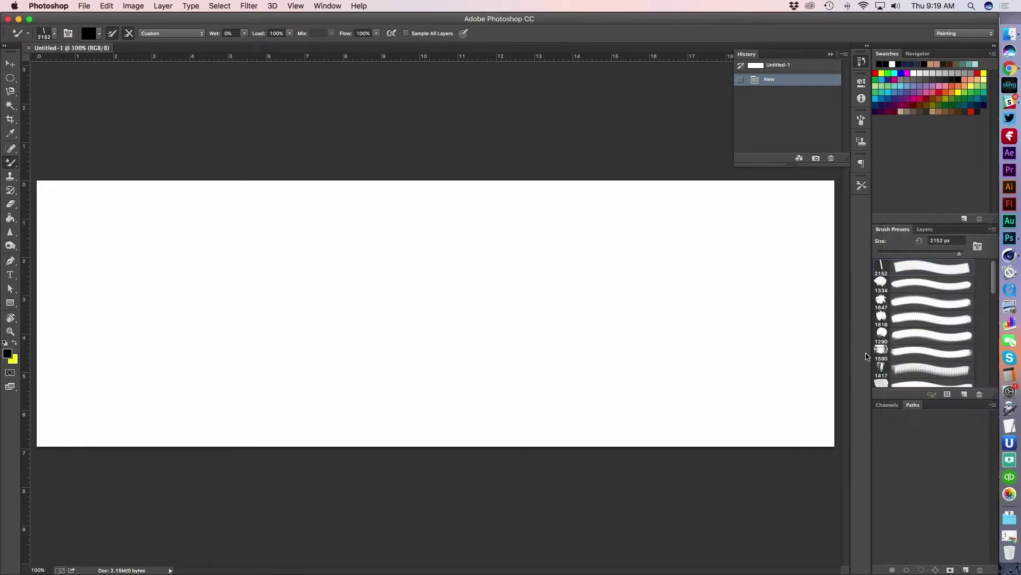
pyautogui.scroll(-5, 929, 335)
pyautogui.scroll(-3, 928, 335)
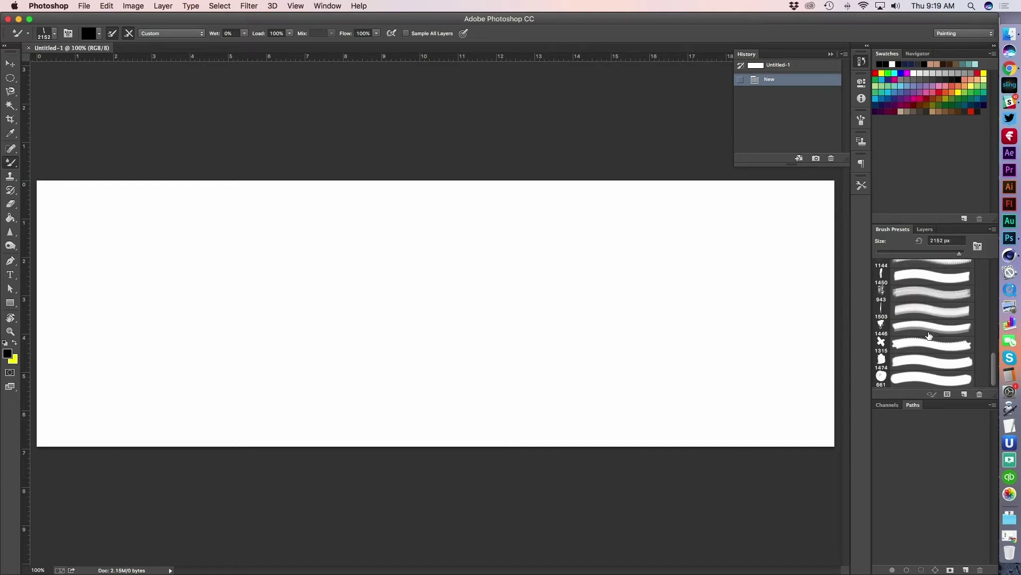
pyautogui.click(928, 335)
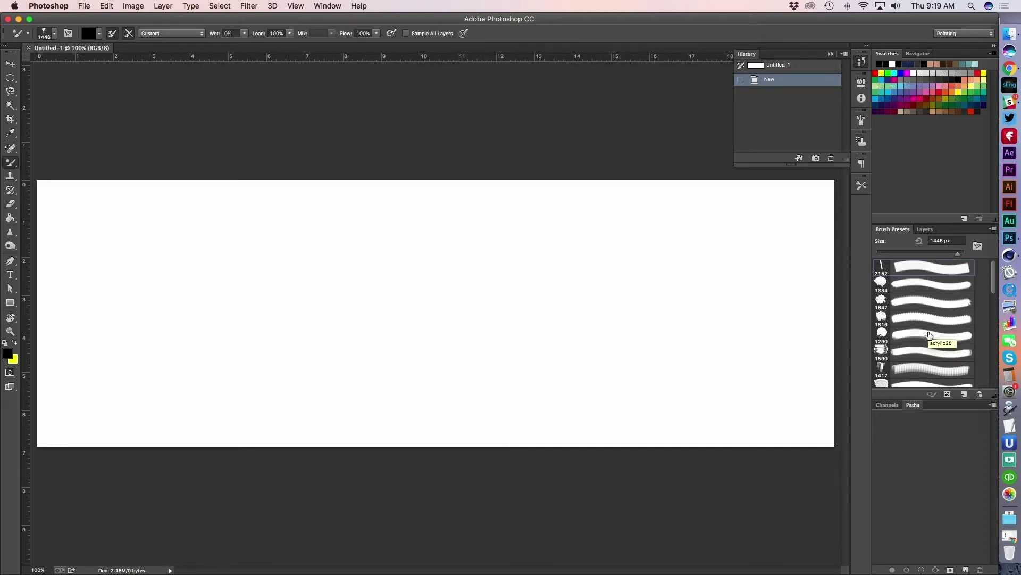
pyautogui.click(932, 334)
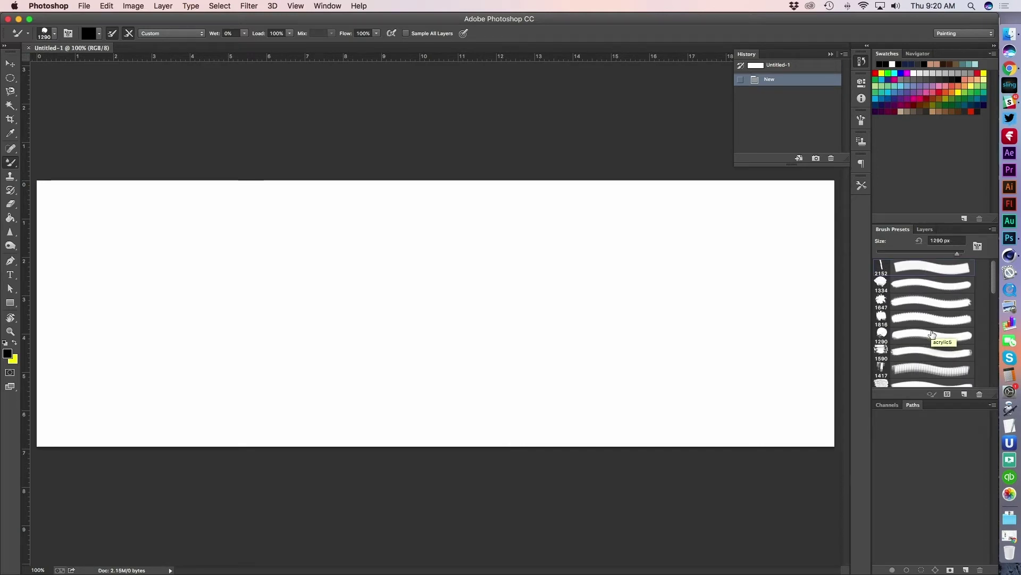
pyautogui.click(935, 371)
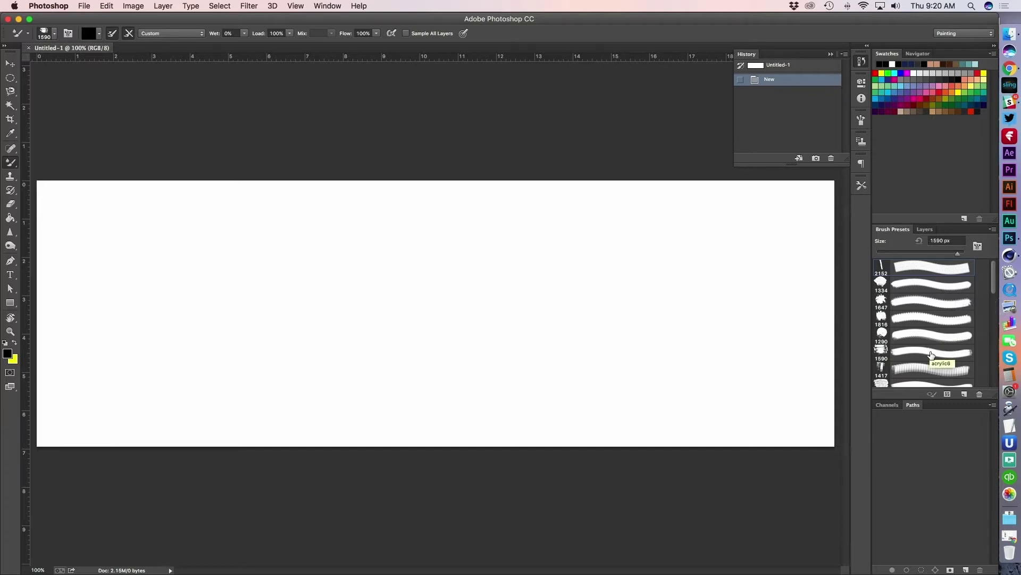
pyautogui.click(939, 273)
# Step: Reduce the long stroke brush's size to 1400 px
pyautogui.press('super+minus')
pyautogui.press('super+minus')
pyautogui.press('super+minus')
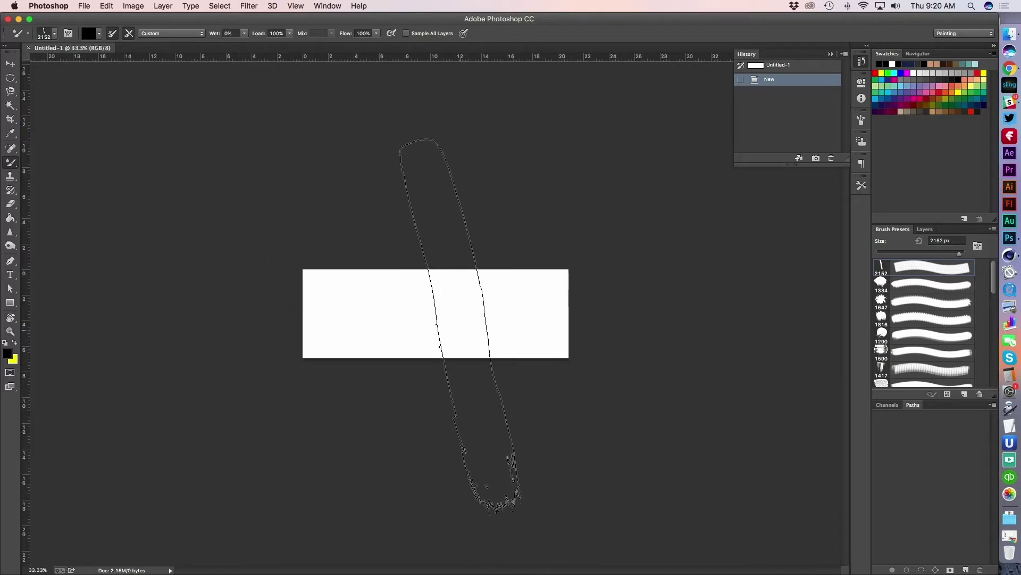
pyautogui.press('[')
pyautogui.press('[')
pyautogui.press('[')
pyautogui.press('[')
pyautogui.press('[')
pyautogui.press('[')
pyautogui.press('[')
pyautogui.press('[')
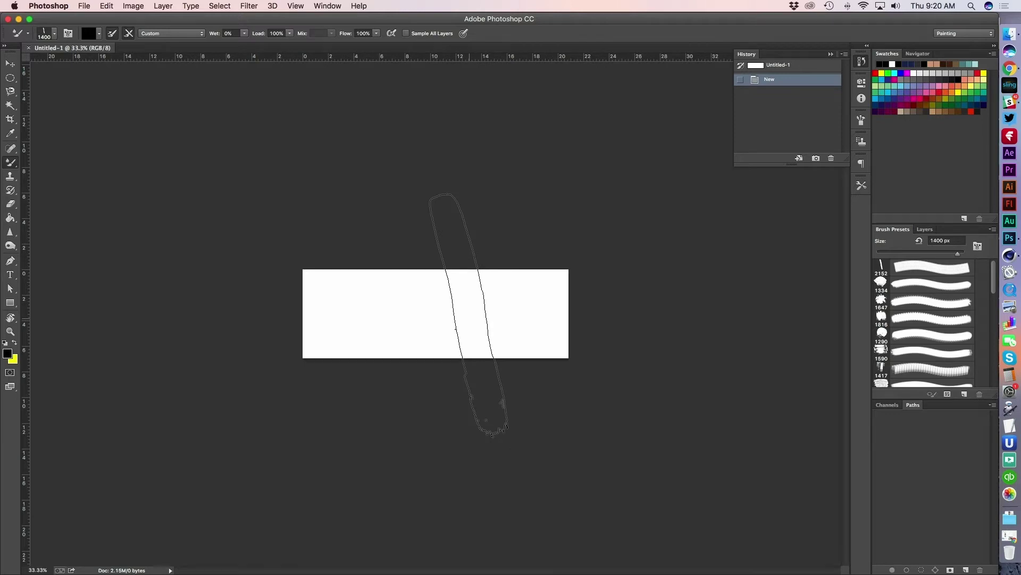
# Step: Rotate the canvas view until its long side lines up with the tilted, near-vertical brush outline
pyautogui.press('r')
pyautogui.moveTo(421, 308)
pyautogui.mouseDown()
pyautogui.moveTo(442, 283)
pyautogui.moveTo(433, 317)
pyautogui.mouseUp()
pyautogui.press('r')
pyautogui.press('r')
pyautogui.press('r')
pyautogui.press('r')
pyautogui.press('r')
pyautogui.press('r')
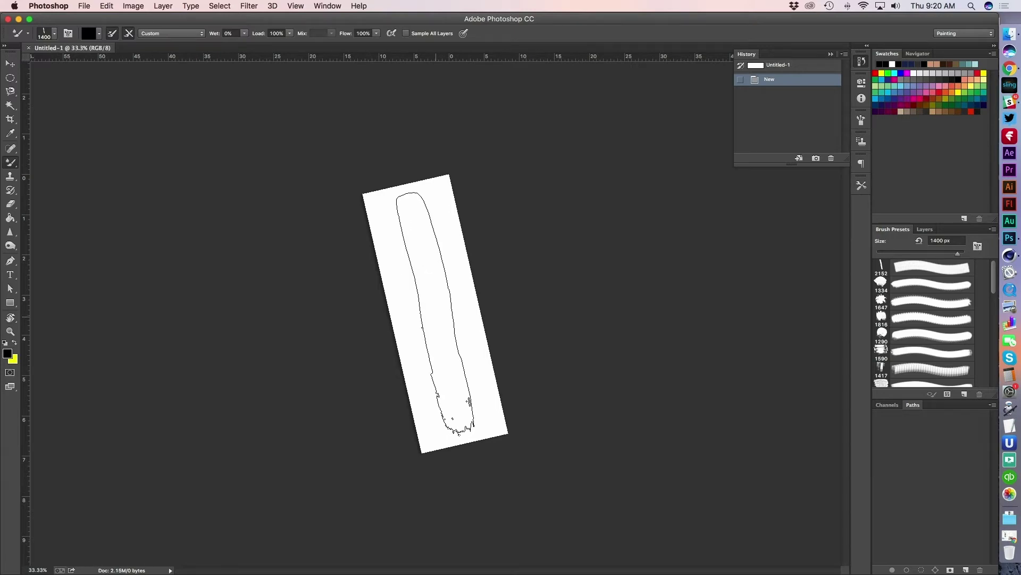
# Step: Try stamping one black brush stroke on the Background layer and undo it
pyautogui.click(435, 313)
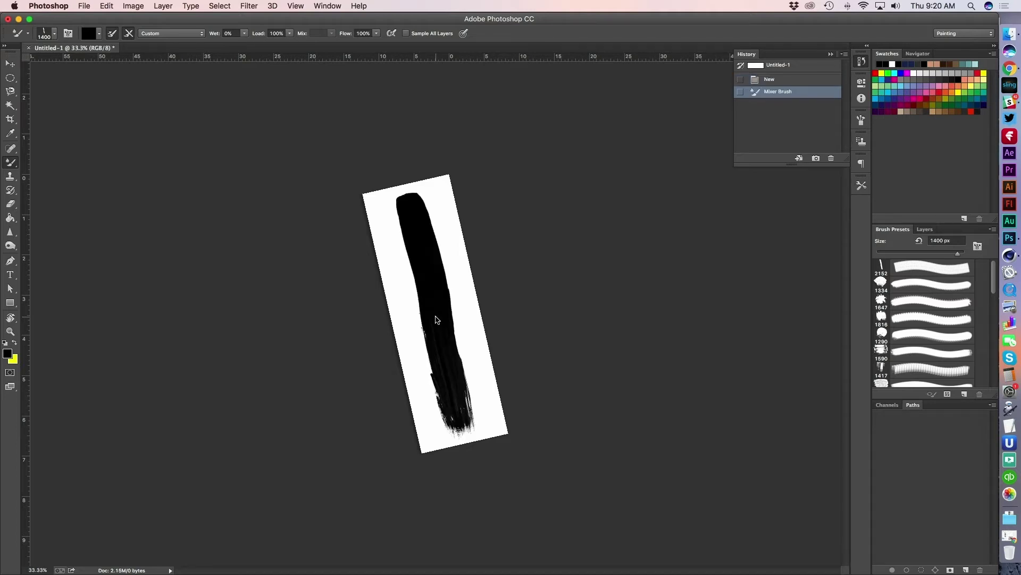
pyautogui.press('super+equal')
pyautogui.press('super+equal')
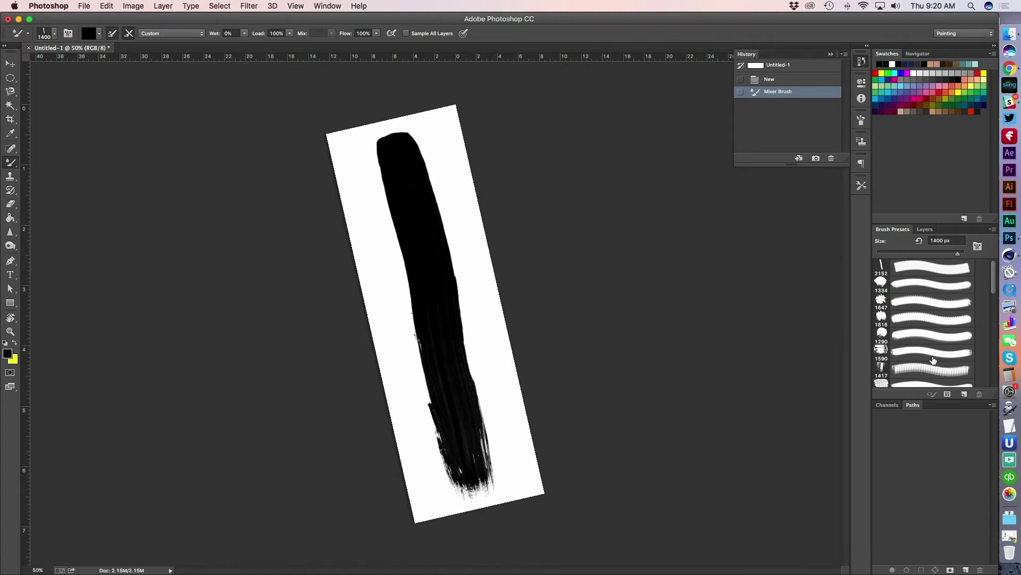
pyautogui.click(925, 229)
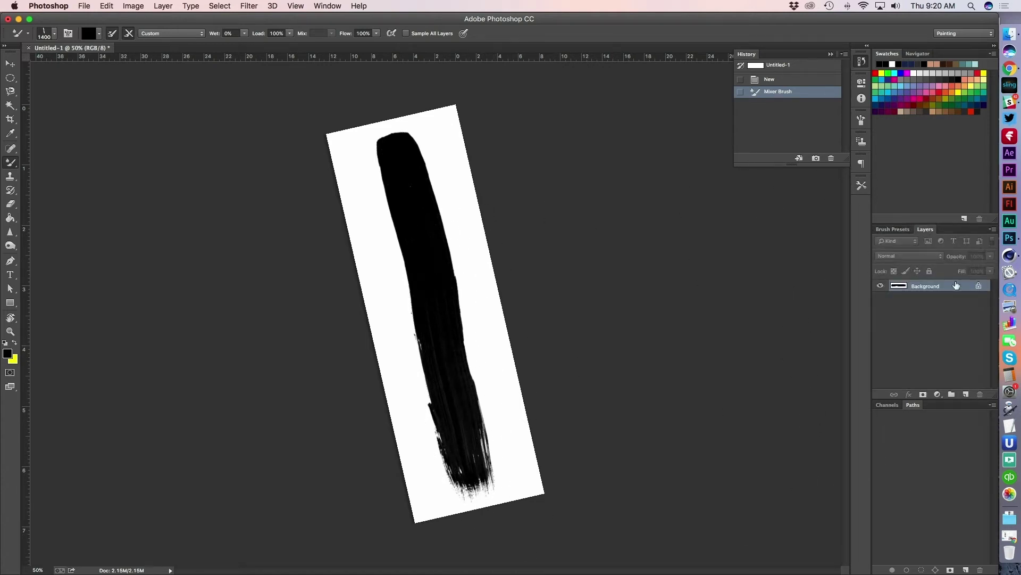
pyautogui.press('super+z')
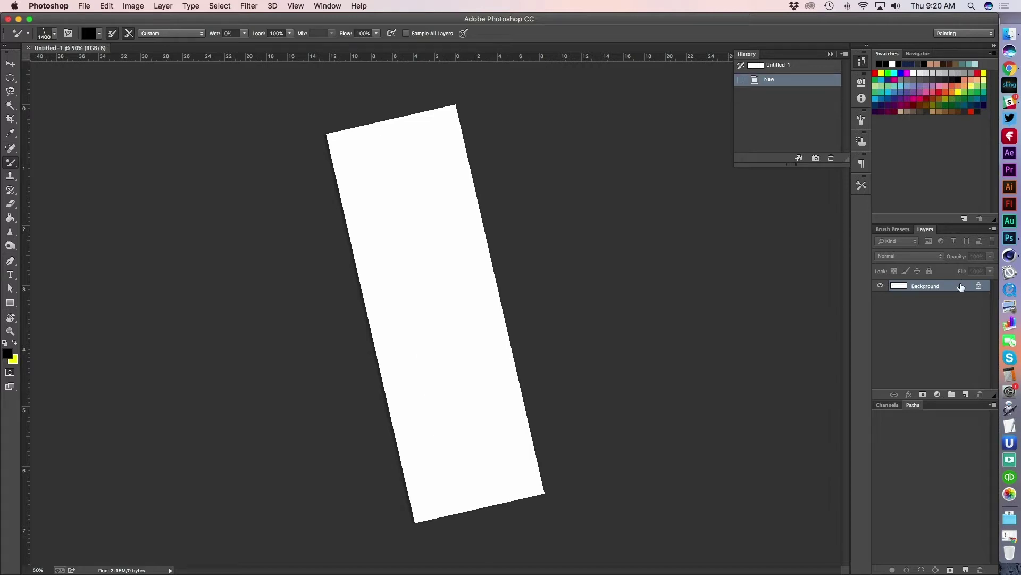
# Step: Add a new layer and stamp one black 1400 px brush stroke along the middle of the canvas
pyautogui.click(967, 394)
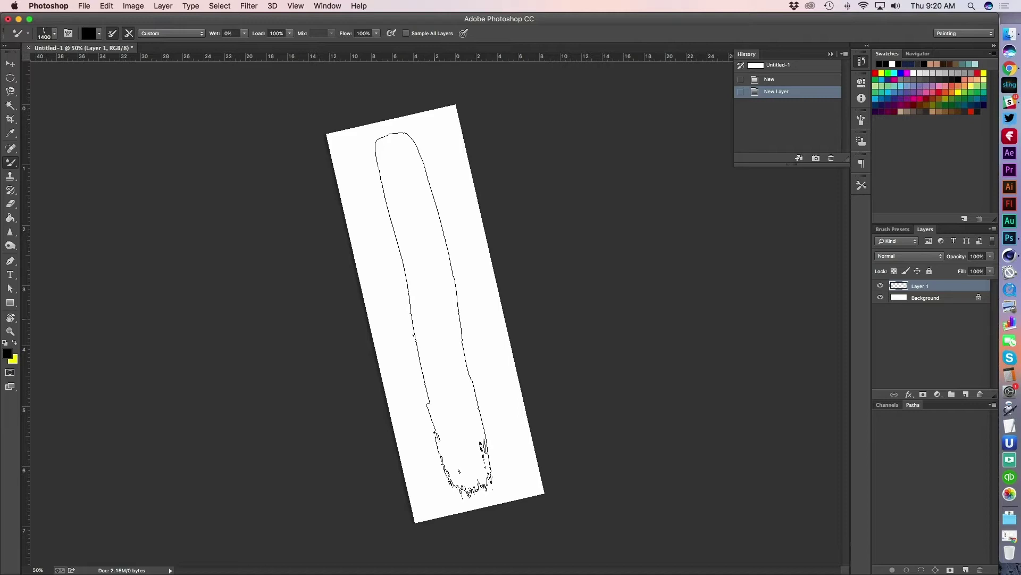
pyautogui.click(435, 318)
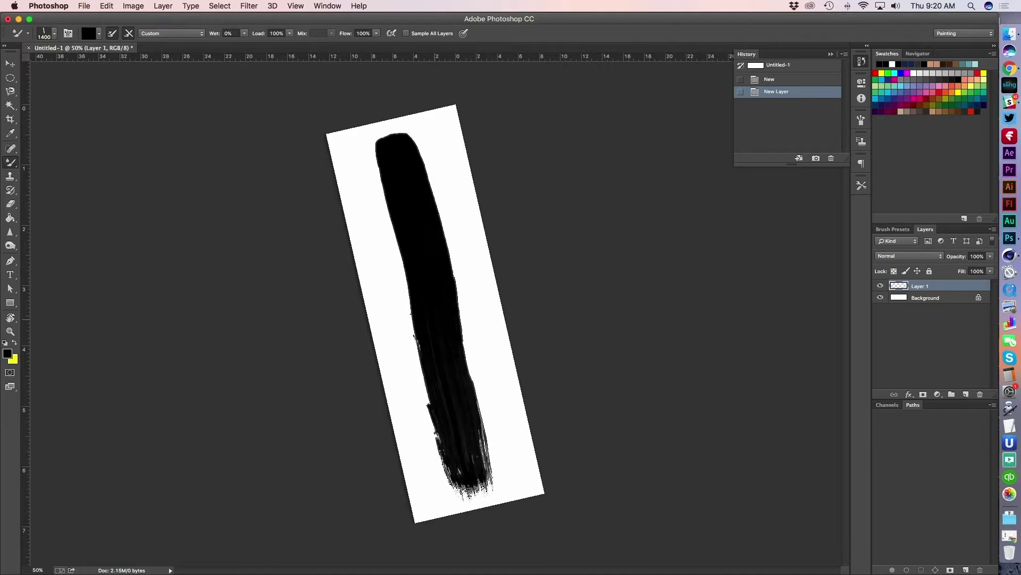
# Step: Convert the white Background into a regular layer and delete it
pyautogui.doubleClick(963, 298)
pyautogui.press('Return')
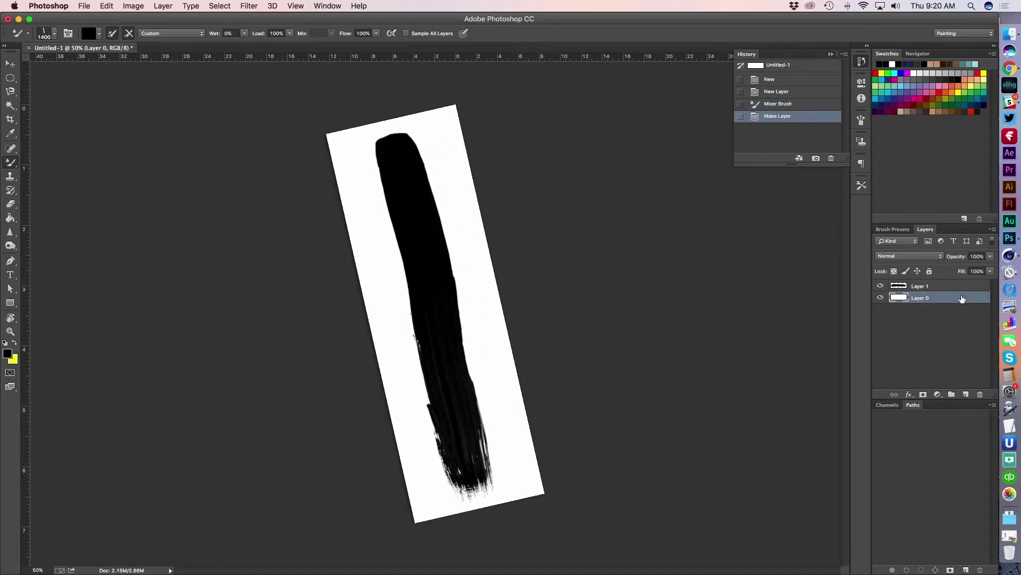
pyautogui.press('Delete')
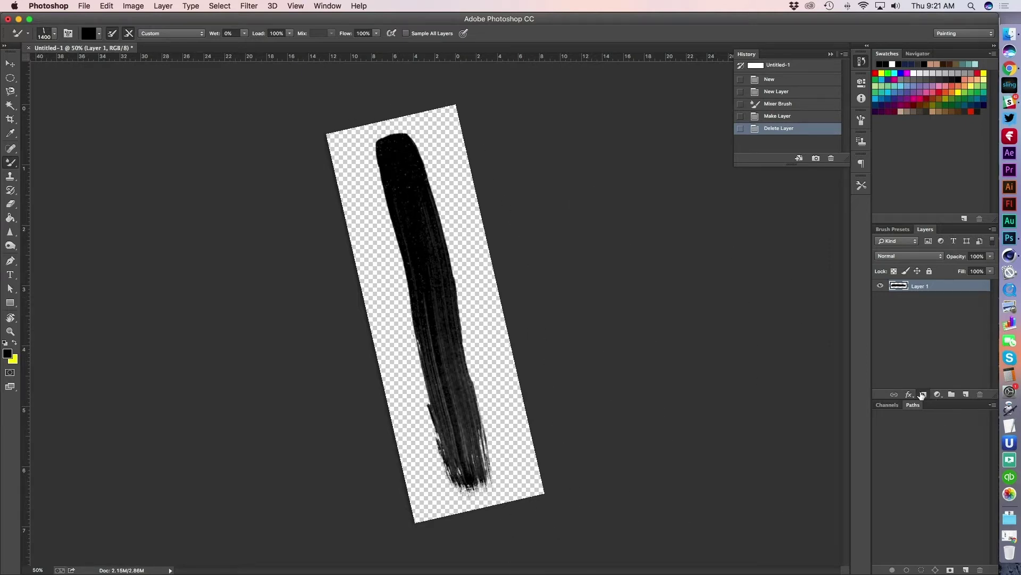
# Step: Add a layer mask to the brush stroke's layer and display the document in full screen mode with the menu bar
pyautogui.click(923, 394)
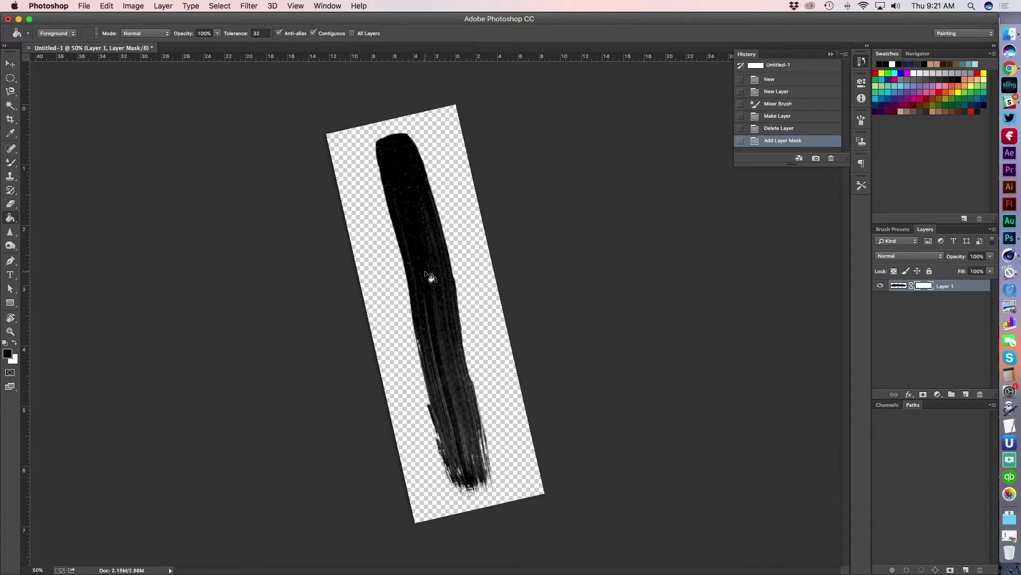
pyautogui.press('f')
pyautogui.moveTo(475, 253); pyautogui.dragTo(468, 362)
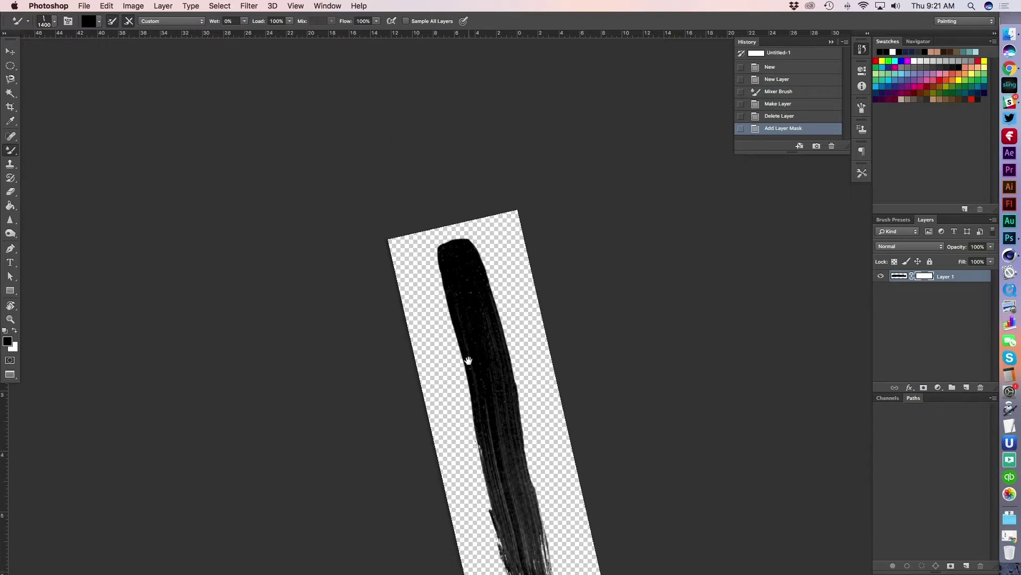
pyautogui.moveTo(451, 226); pyautogui.dragTo(461, 305)
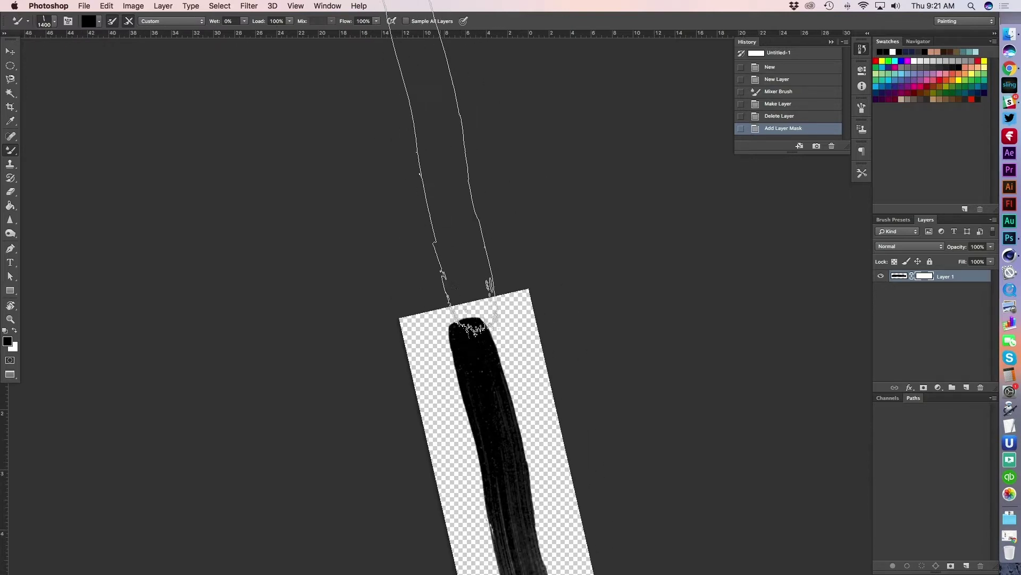
# Step: Try roughening the stroke's rounded upper end on the mask with the brush at 1400 px and 2000 px, undoing the attempts
pyautogui.click(429, 162)
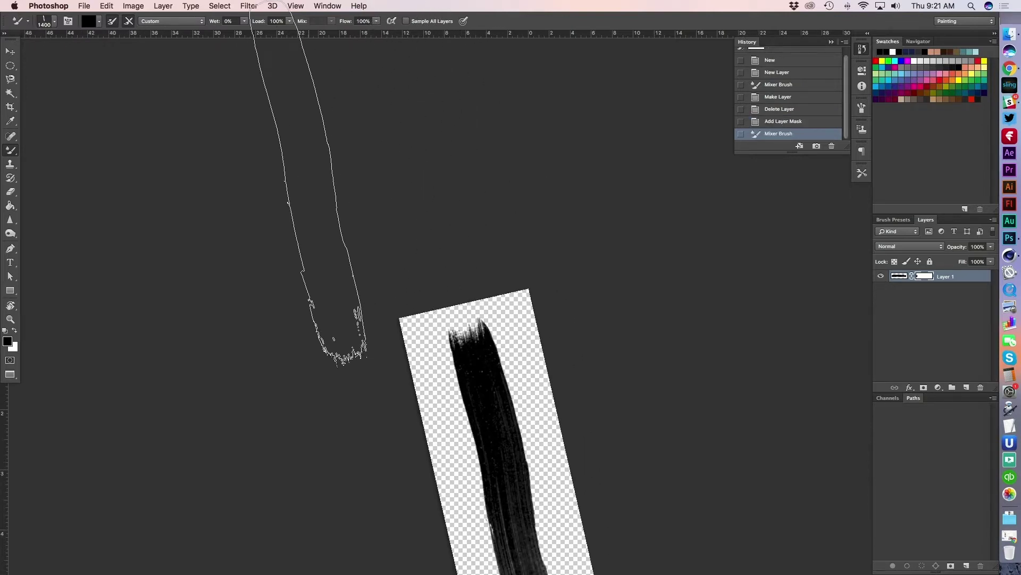
pyautogui.press('super+z')
pyautogui.press(']')
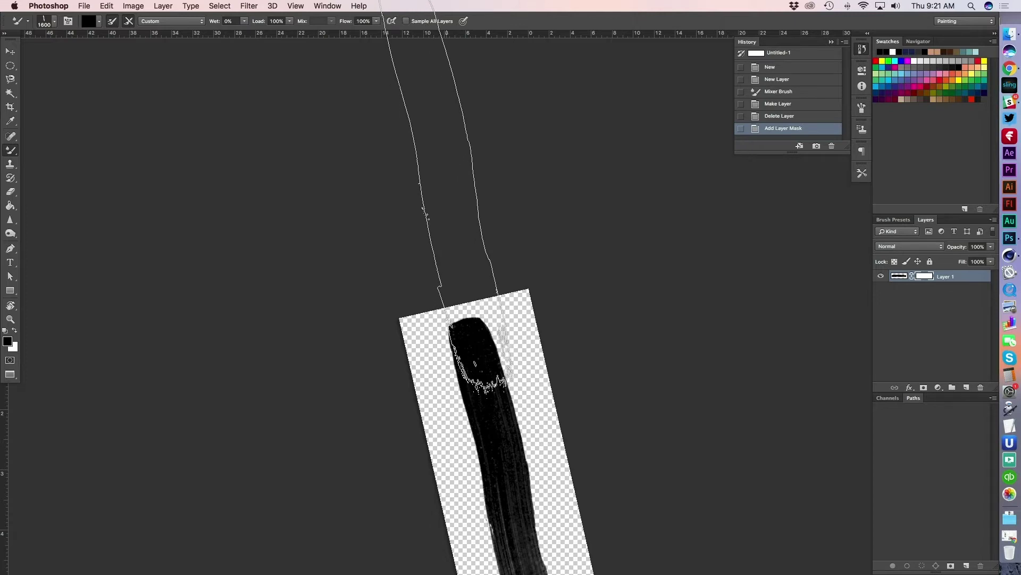
pyautogui.press(']')
pyautogui.press(']')
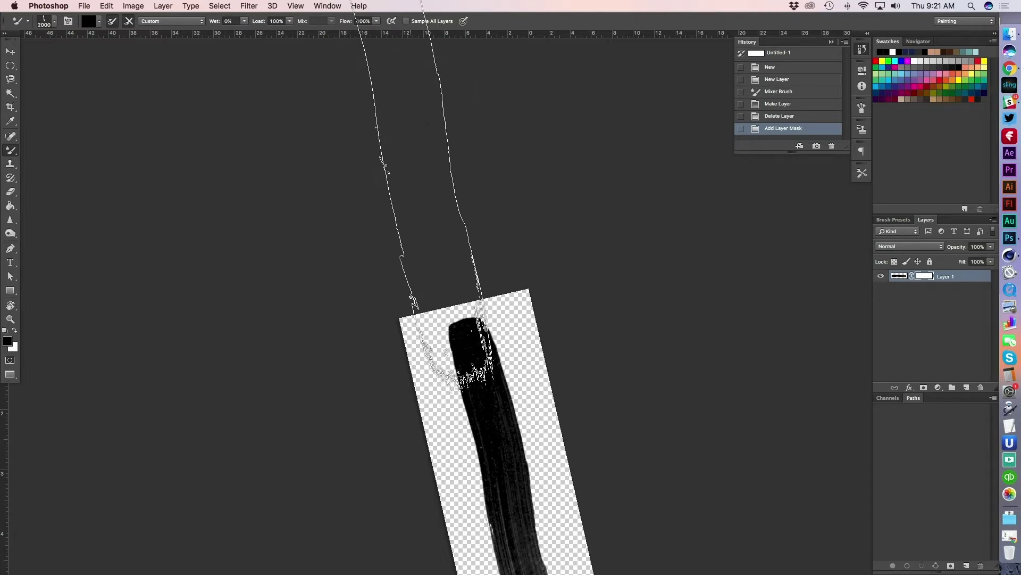
pyautogui.moveTo(376, 127); pyautogui.dragTo(298, 130)
pyautogui.moveTo(410, 264)
pyautogui.mouseDown()
pyautogui.moveTo(384, 145)
pyautogui.moveTo(391, 206)
pyautogui.mouseUp()
pyautogui.press('super+z')
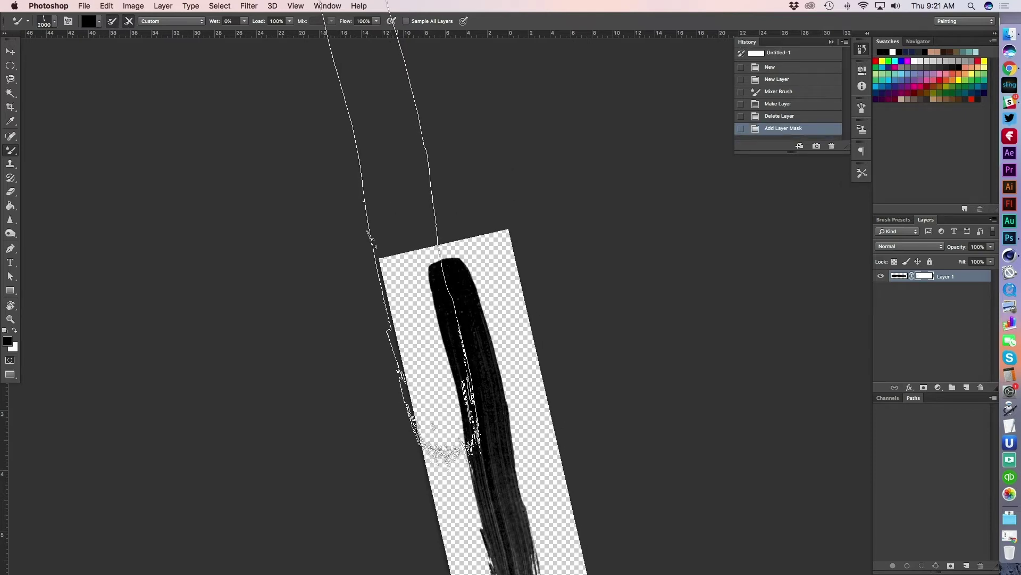
# Step: Try masking the stroke's upper end with the brush at 1200 px and 68% flow, and undo the stamp
pyautogui.press('[')
pyautogui.press('[')
pyautogui.press('[')
pyautogui.press('[')
pyautogui.press('[')
pyautogui.press('[')
pyautogui.press('[')
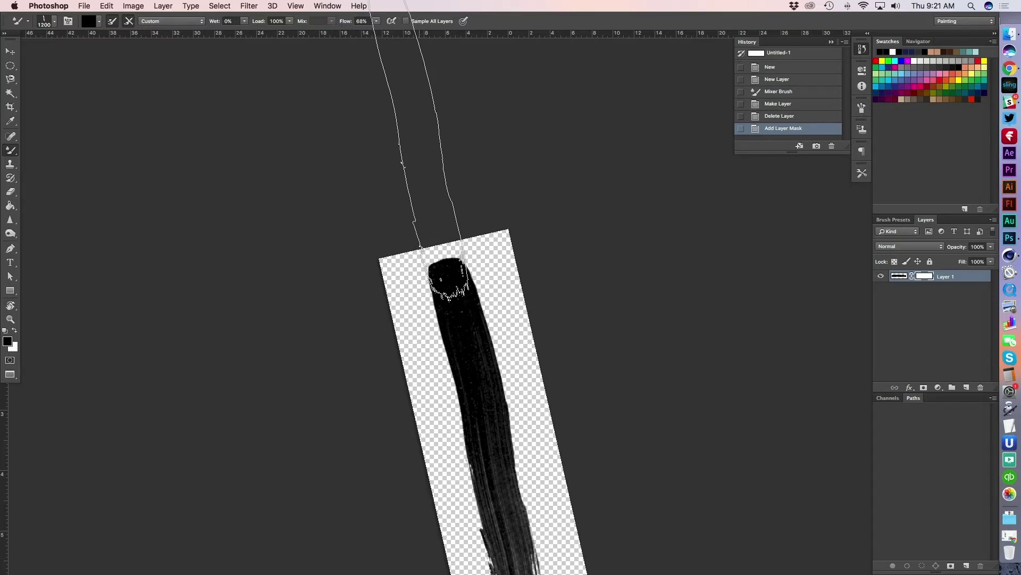
pyautogui.click(420, 146)
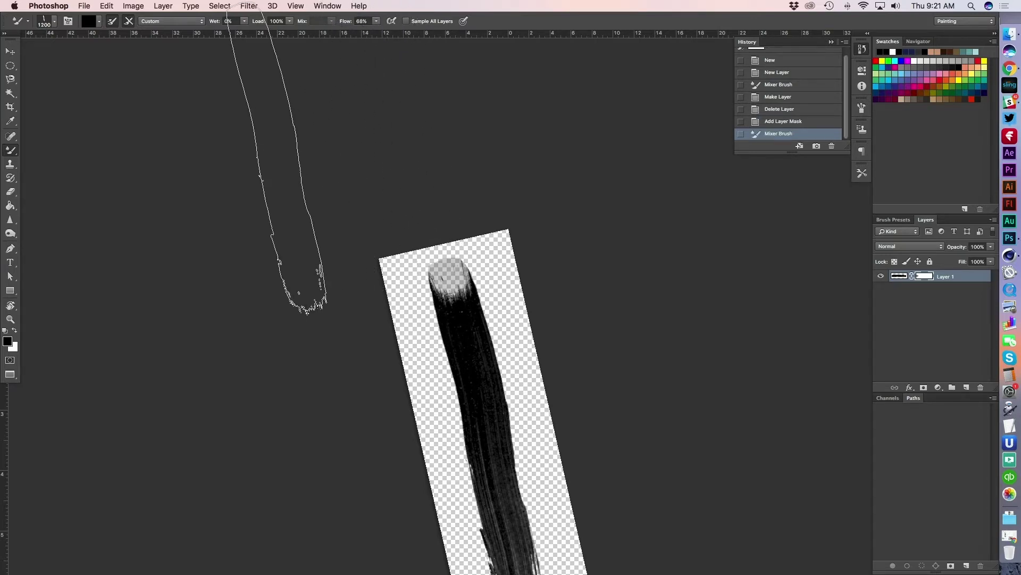
pyautogui.press('super+z')
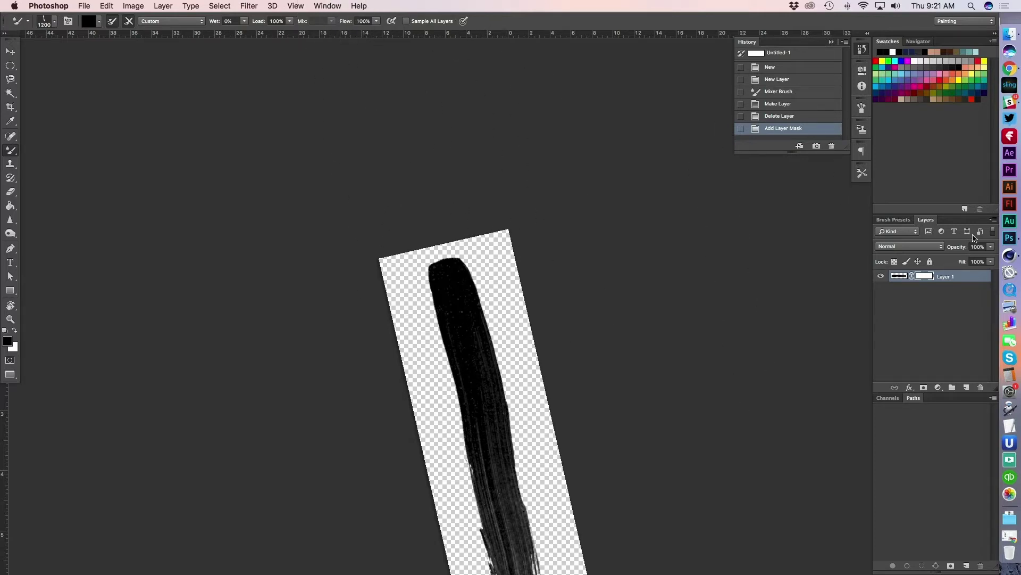
# Step: Try masking the stroke's upper end with the 1334 px acrylic brush preset and undo the stamp
pyautogui.click(893, 219)
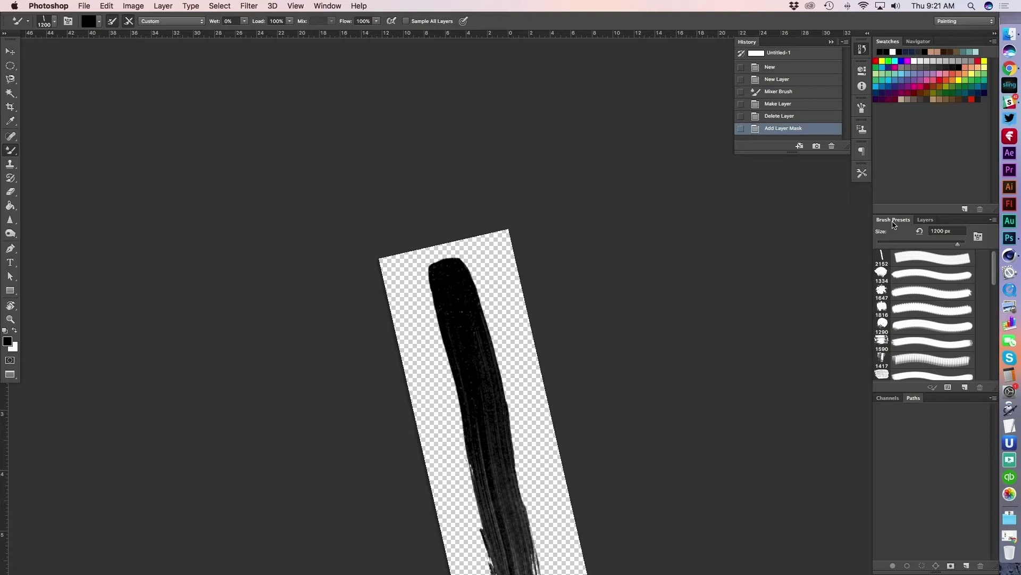
pyautogui.click(908, 277)
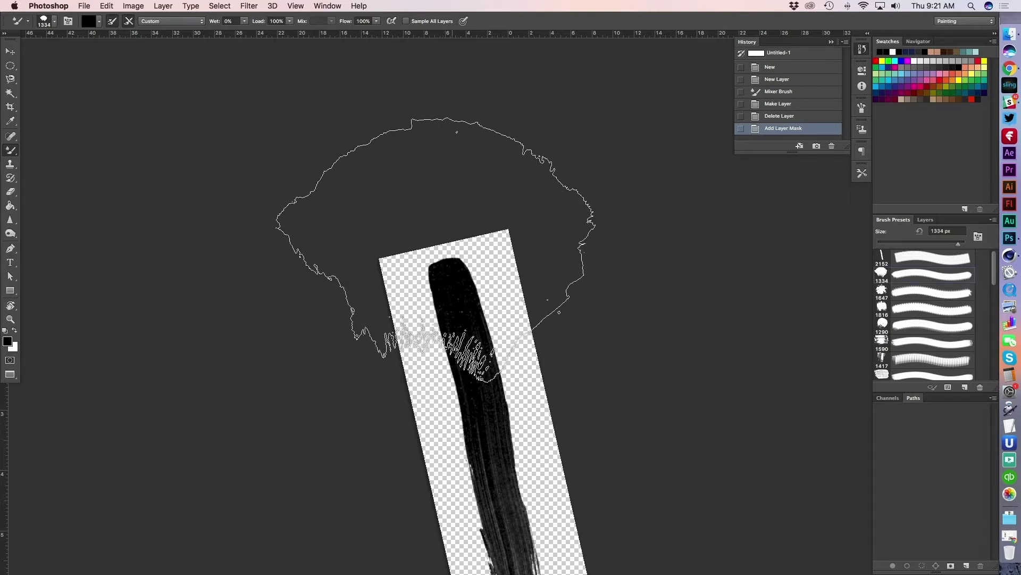
pyautogui.click(478, 179)
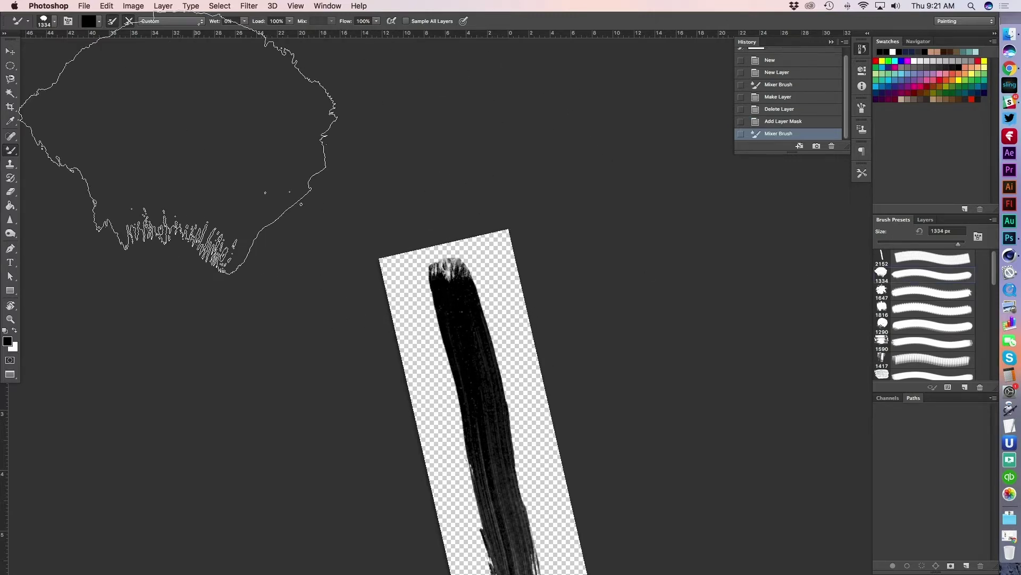
pyautogui.press('super+z')
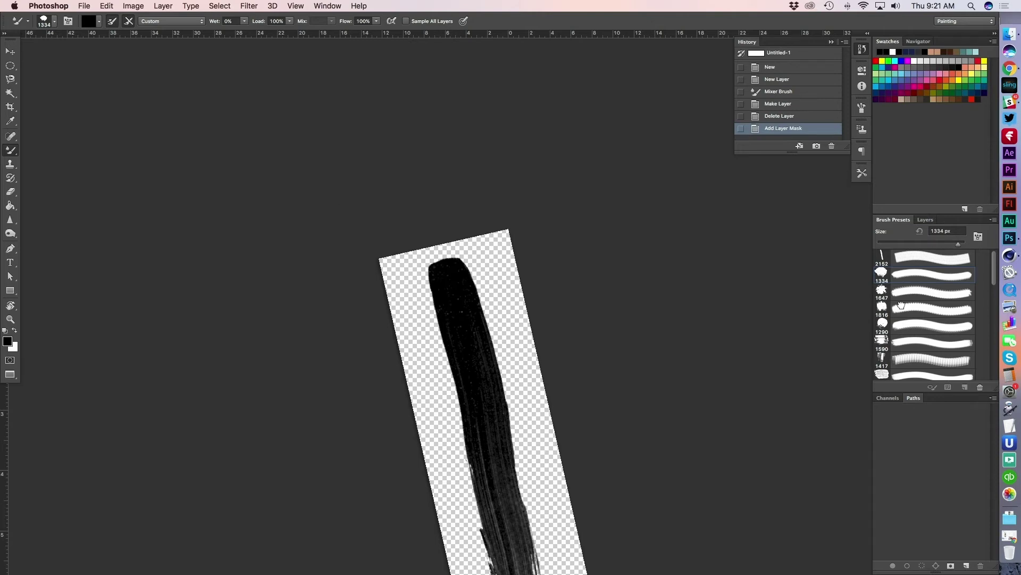
# Step: Try masking the stroke's upper end with the 1816 px acrylic brush preset and undo the stamp
pyautogui.click(901, 305)
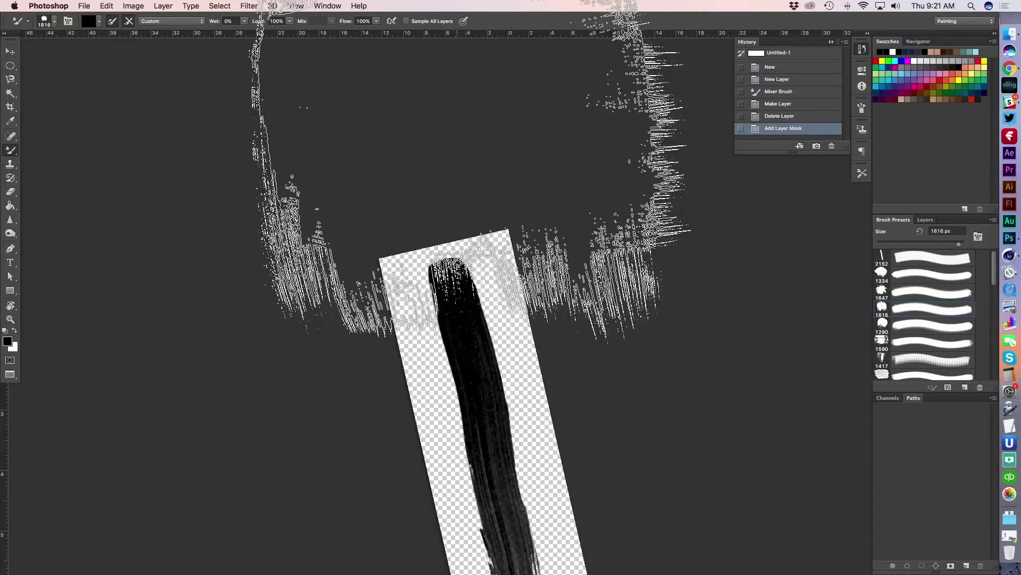
pyautogui.click(468, 112)
pyautogui.press('space')
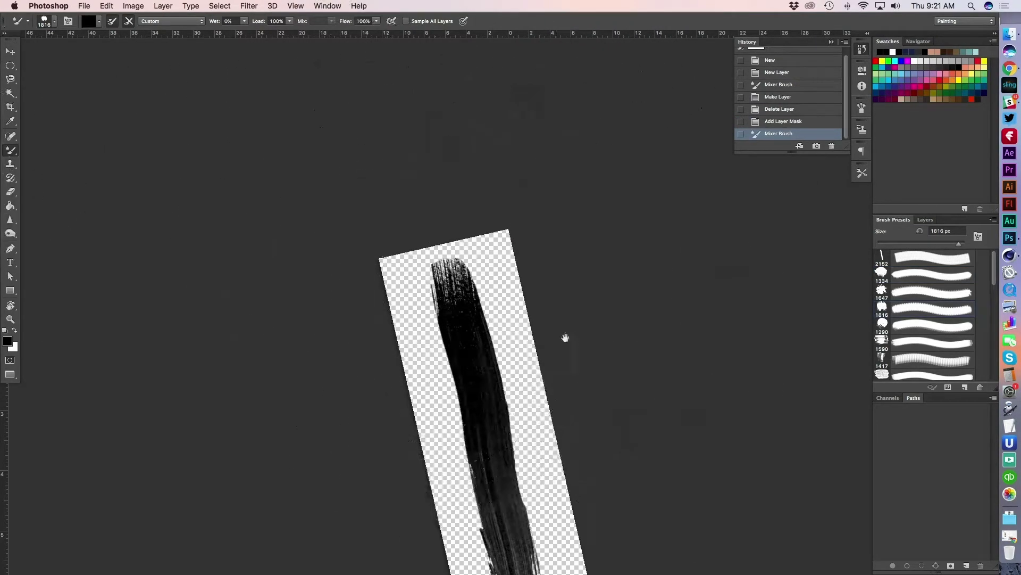
pyautogui.moveTo(565, 338); pyautogui.dragTo(575, 215)
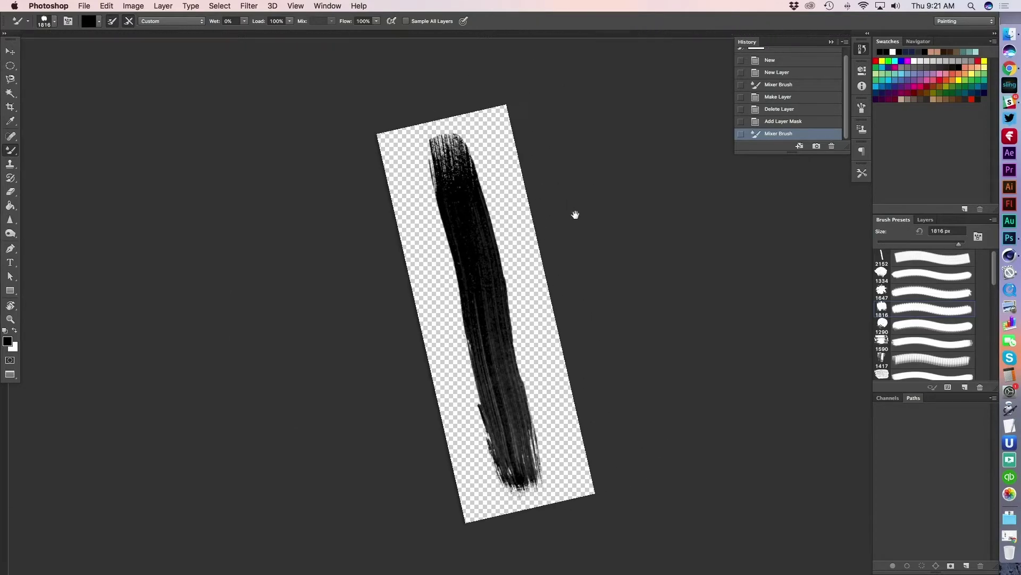
pyautogui.press('super+z')
pyautogui.press('super+r')
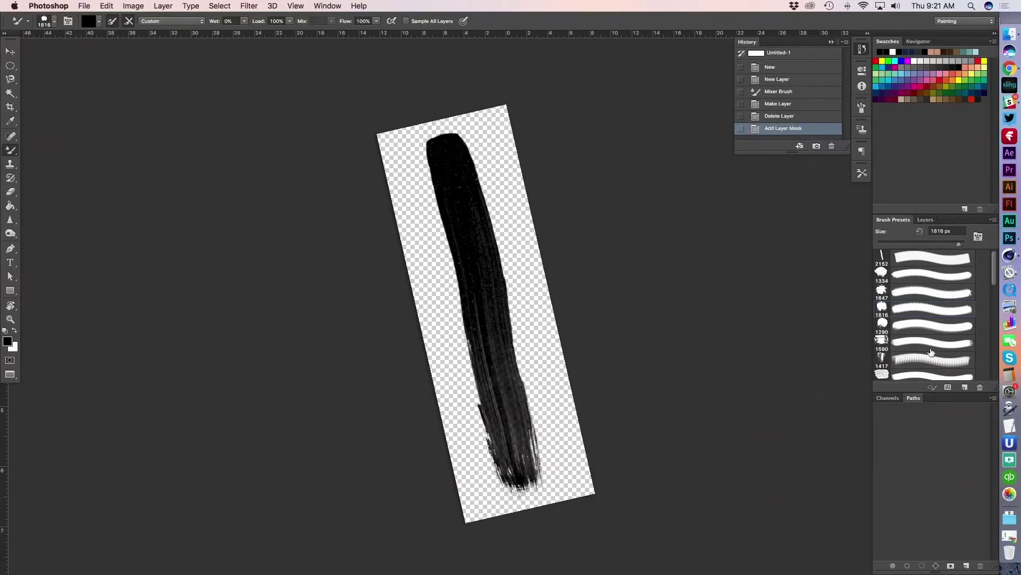
# Step: Rotate the canvas view nearly upright and stamp the mask at the stroke's upper end with the 1417 px brush preset
pyautogui.press('space')
pyautogui.moveTo(552, 157); pyautogui.dragTo(558, 230)
pyautogui.press('r')
pyautogui.press('Escape')
pyautogui.press('b')
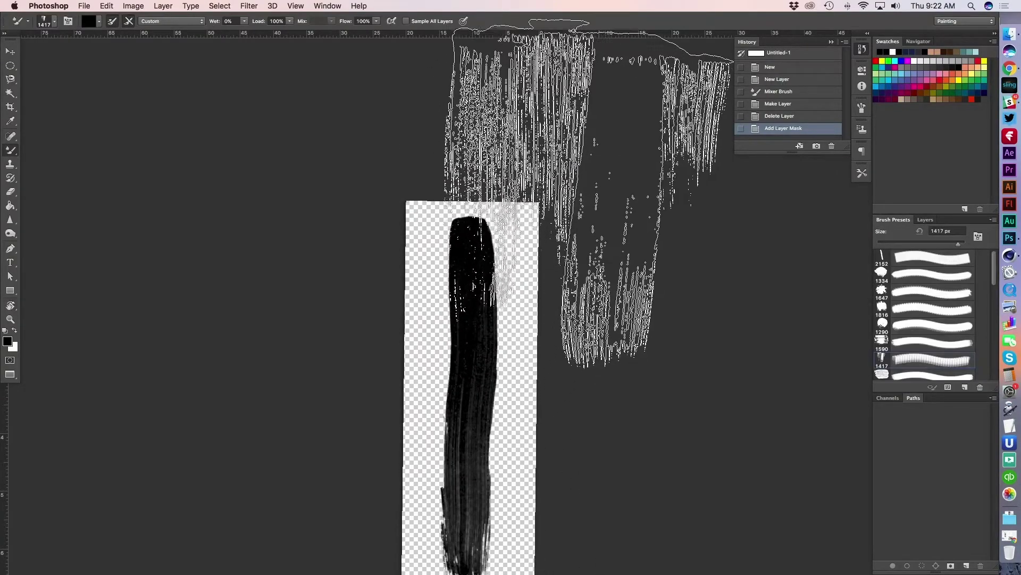
pyautogui.click(597, 191)
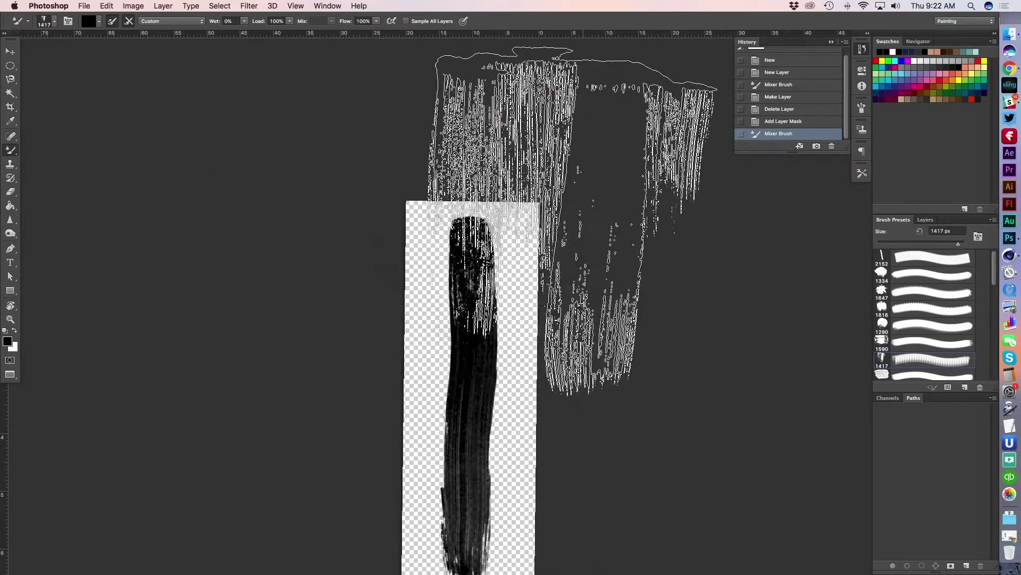
# Step: Try a second 1417 px brush stamp farther down over the stroke on the mask and undo it
pyautogui.press('space')
pyautogui.moveTo(581, 215); pyautogui.dragTo(600, 241)
pyautogui.click(602, 377)
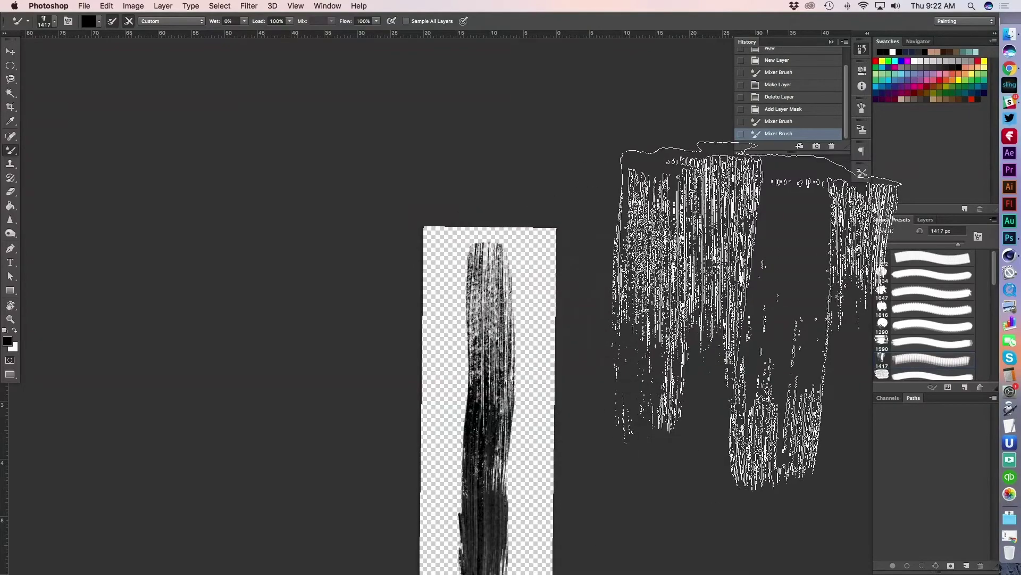
pyautogui.press('super+z')
# Step: Roughen the tip of the stroke's upper end on the mask with repeated stamps of the 1417 px brush
pyautogui.press('space')
pyautogui.moveTo(600, 287); pyautogui.dragTo(607, 307)
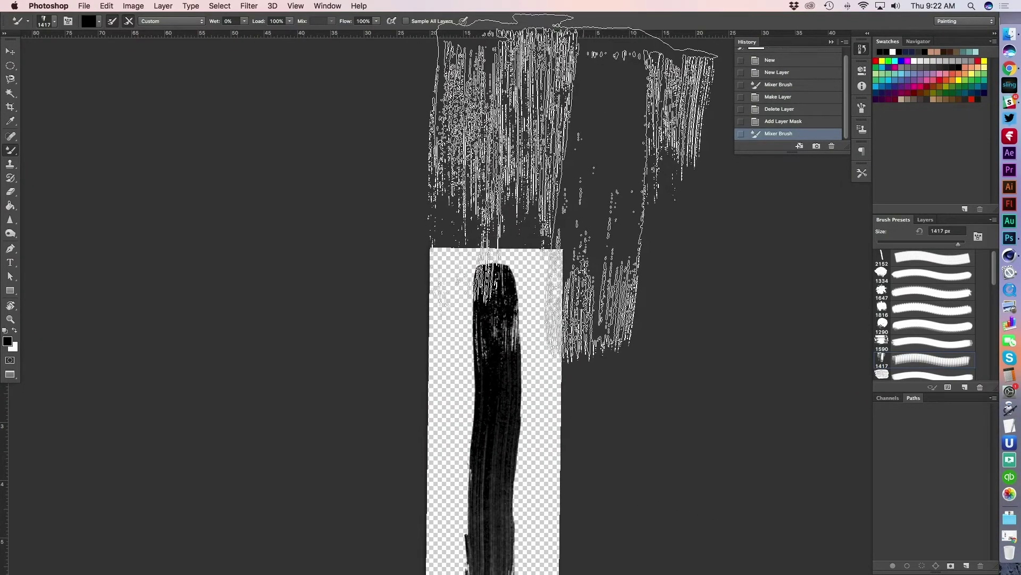
pyautogui.click(571, 189)
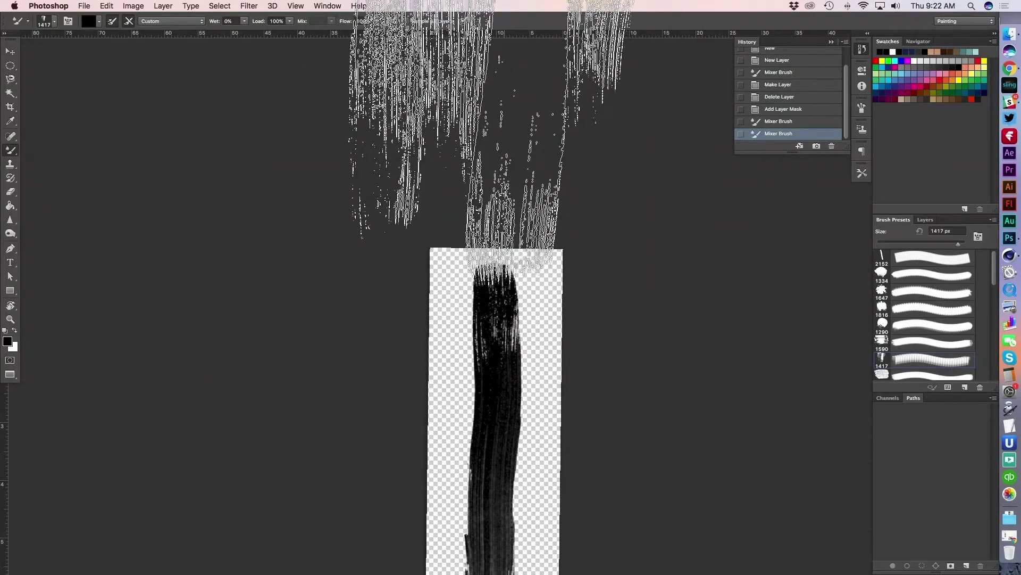
pyautogui.moveTo(484, 128); pyautogui.dragTo(724, 141)
pyautogui.click(514, 103)
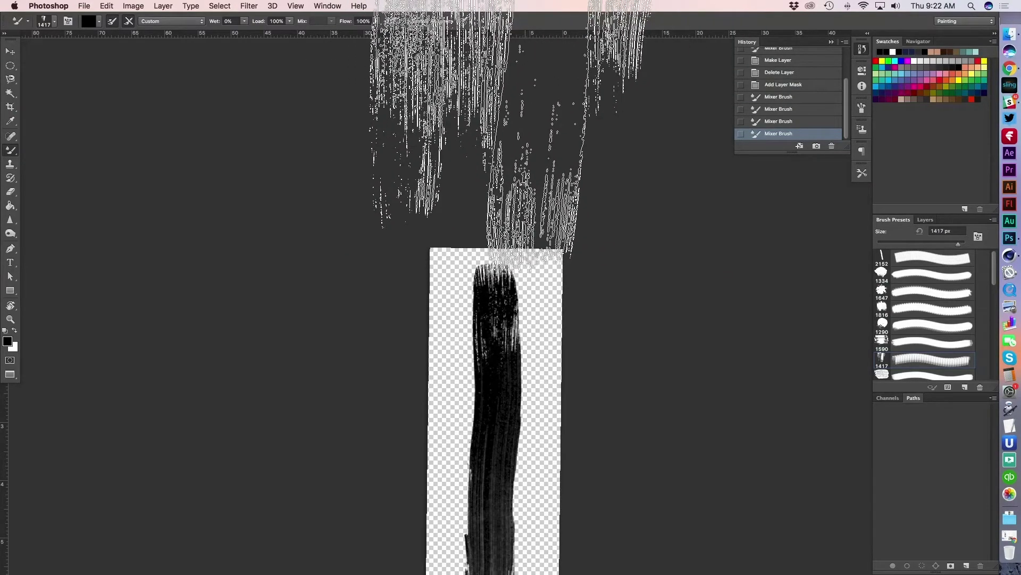
pyautogui.click(515, 103)
pyautogui.click(516, 103)
pyautogui.click(515, 103)
pyautogui.click(516, 103)
pyautogui.press('space')
pyautogui.moveTo(620, 320); pyautogui.dragTo(630, 235)
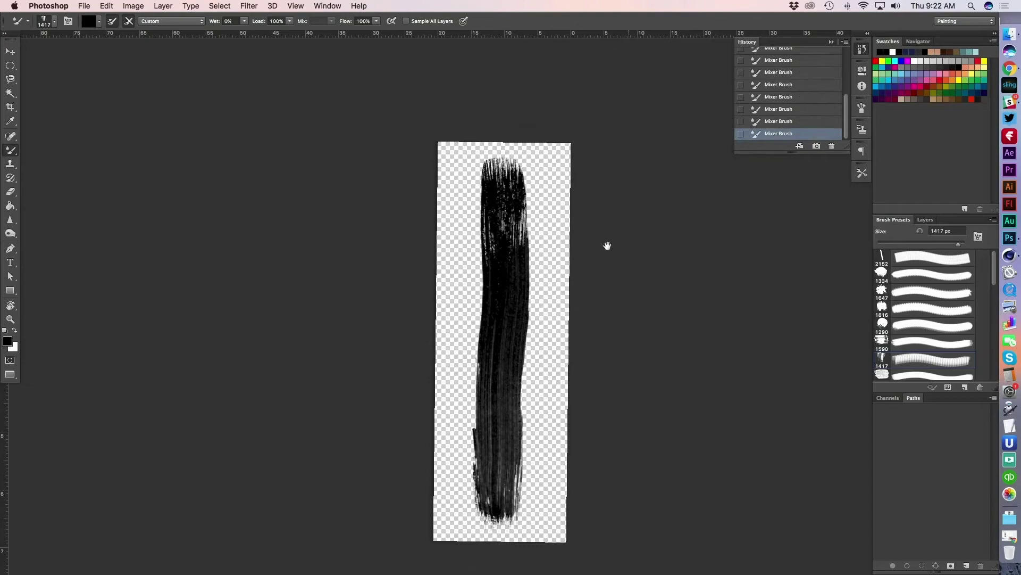
# Step: Rotate the canvas view back to horizontal and switch to the Move tool
pyautogui.press('r')
pyautogui.moveTo(472, 237); pyautogui.dragTo(491, 310)
pyautogui.press('b')
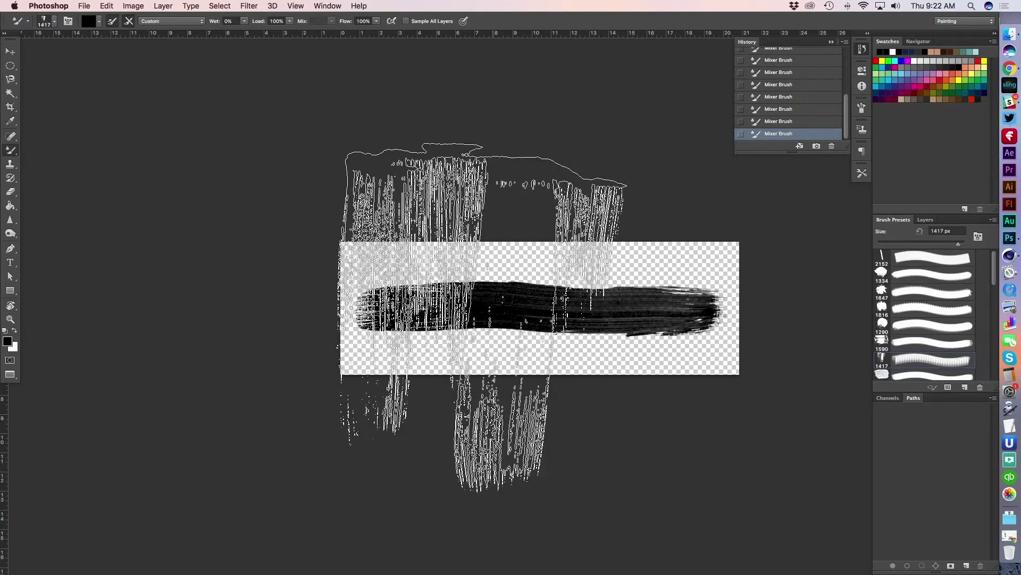
pyautogui.press('v')
pyautogui.press('space')
pyautogui.moveTo(651, 367); pyautogui.dragTo(570, 357)
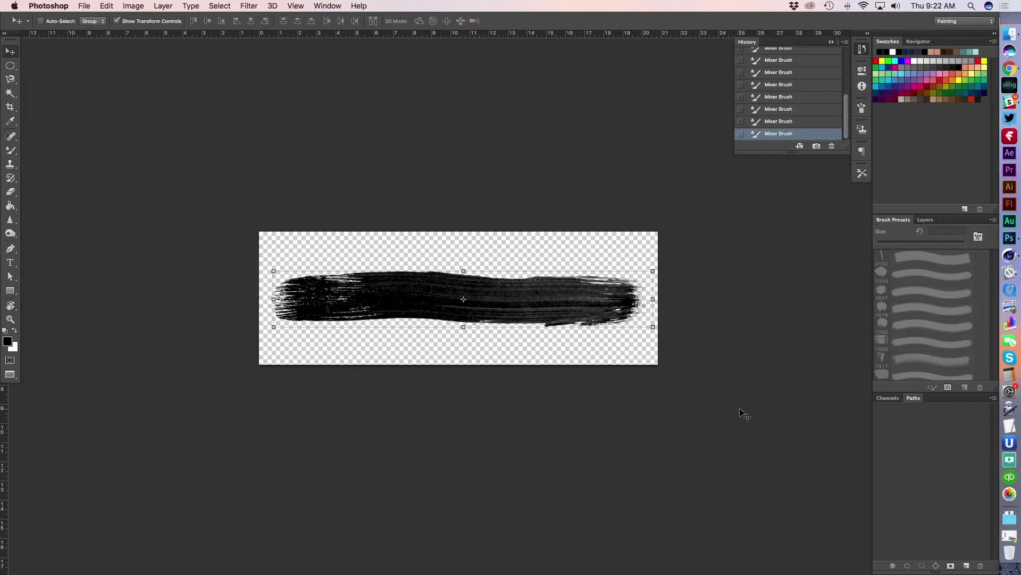
pyautogui.moveTo(688, 381); pyautogui.dragTo(667, 376)
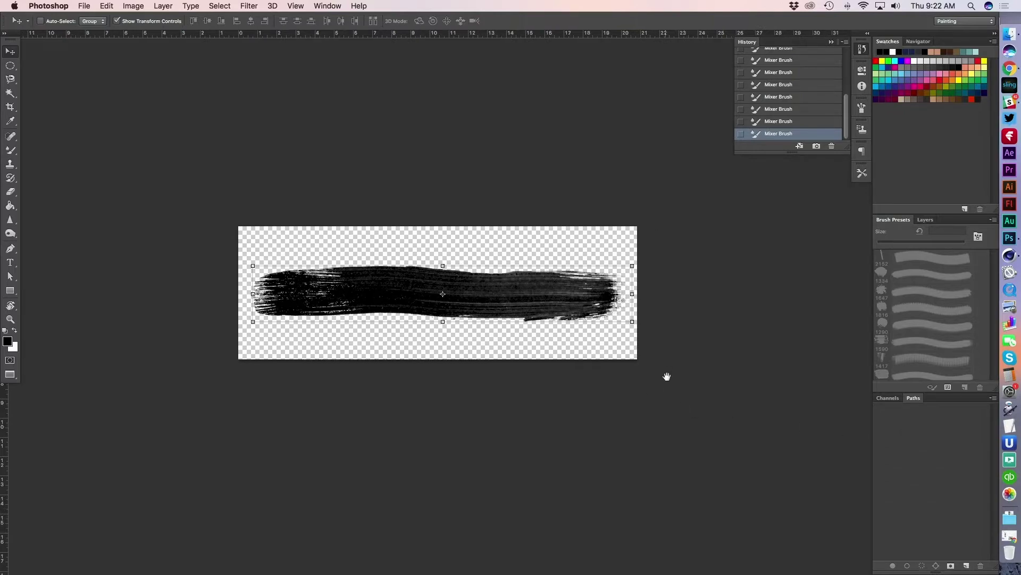
# Step: Save the document to the Desktop as Paint_02.psd in Photoshop format with Maximize Compatibility on
pyautogui.press('super+s')
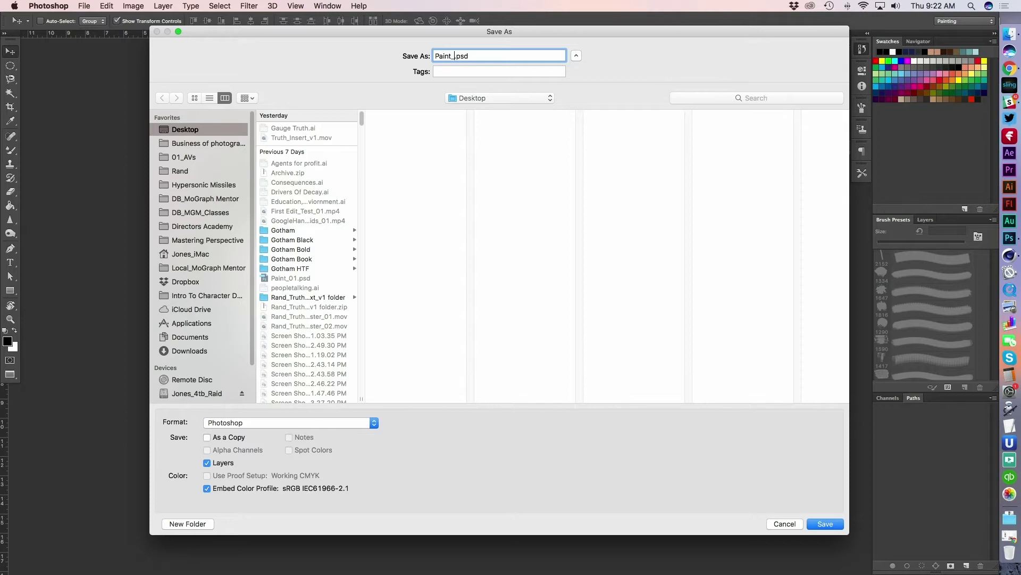
pyautogui.write('02')
pyautogui.press('Return')
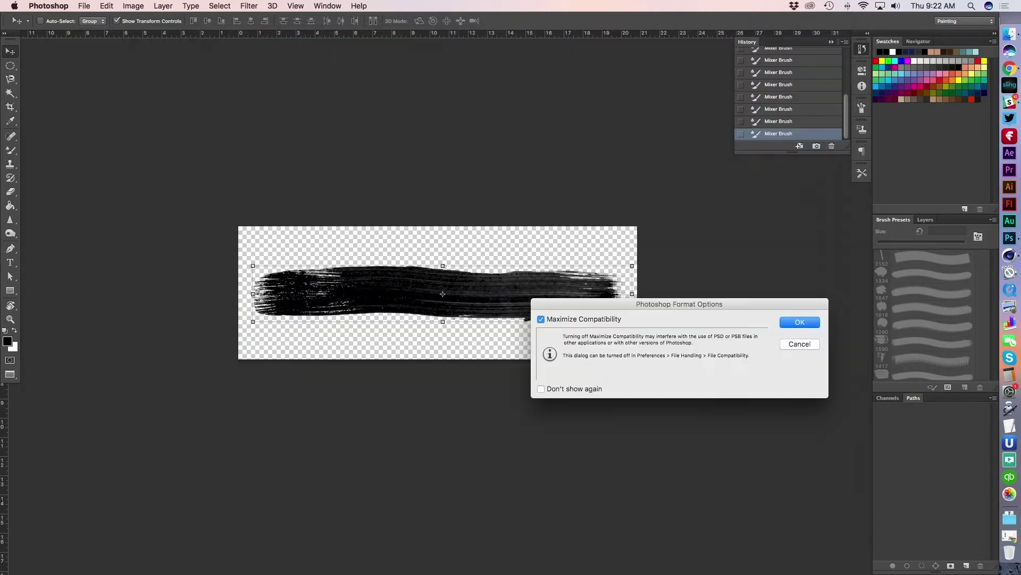
pyautogui.click(801, 323)
# Step: Switch to Cinema 4D and add a Polygon object to the scene
pyautogui.press('super+Tab')
pyautogui.press('super+Tab')
pyautogui.press('super+Tab')
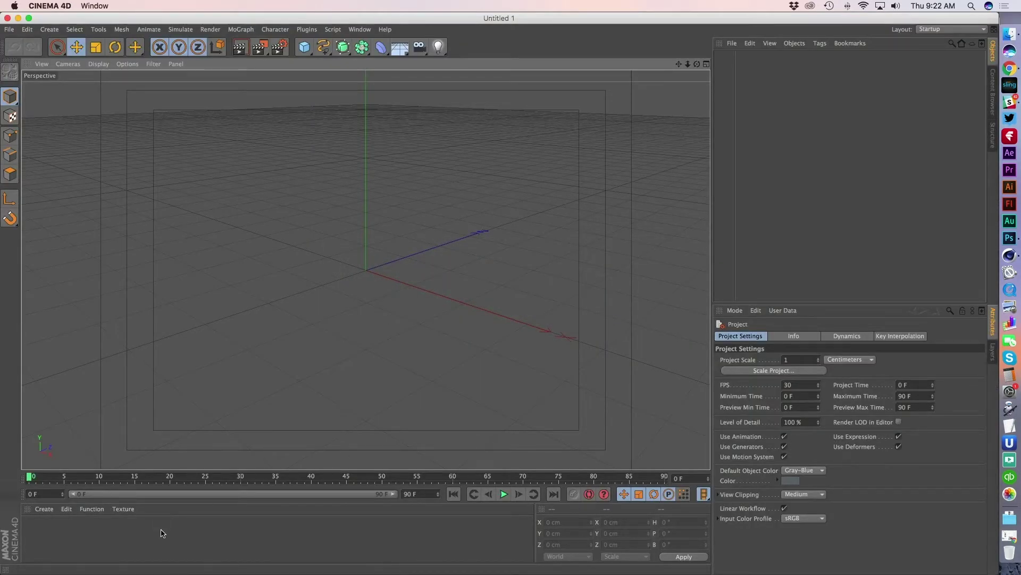
pyautogui.click(304, 46)
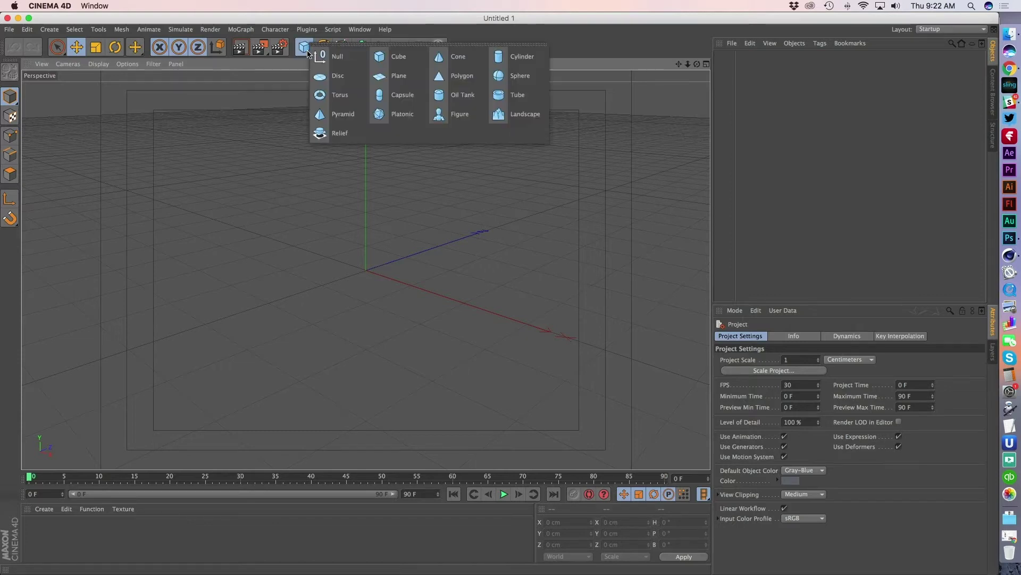
pyautogui.click(476, 76)
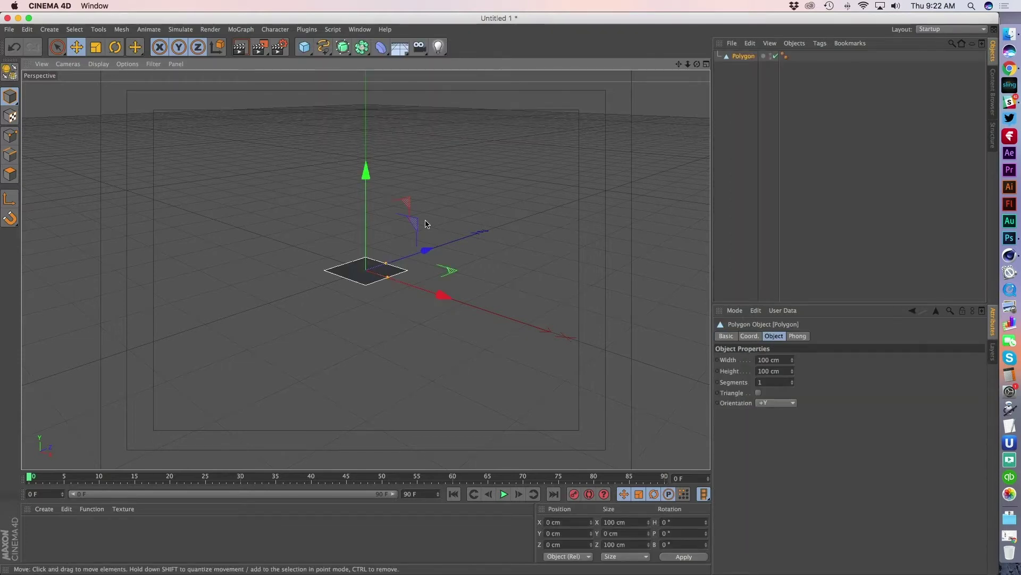
# Step: Set the polygon's width to 1500 cm and its height to 500 cm
pyautogui.doubleClick(769, 360)
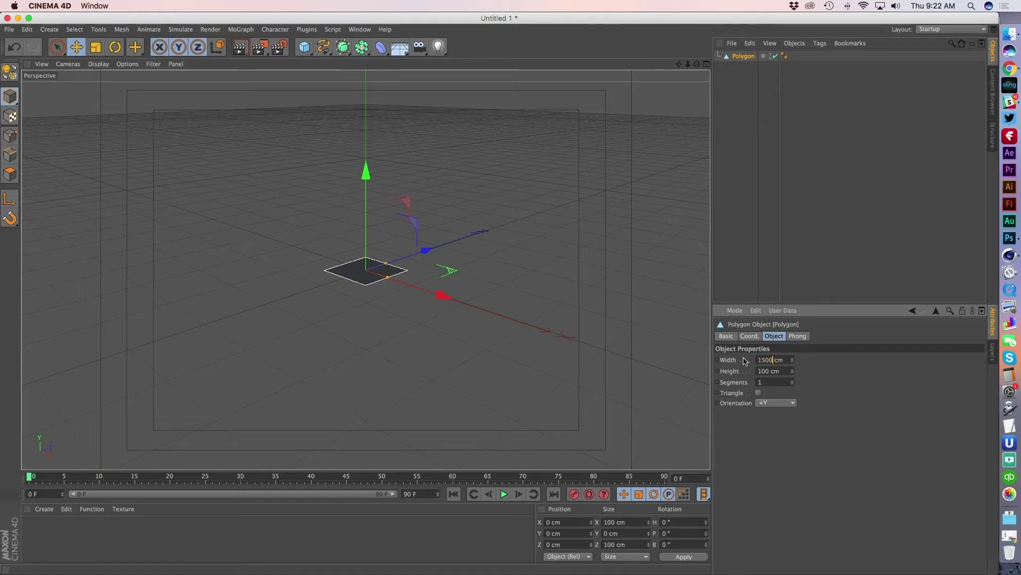
pyautogui.press('Return')
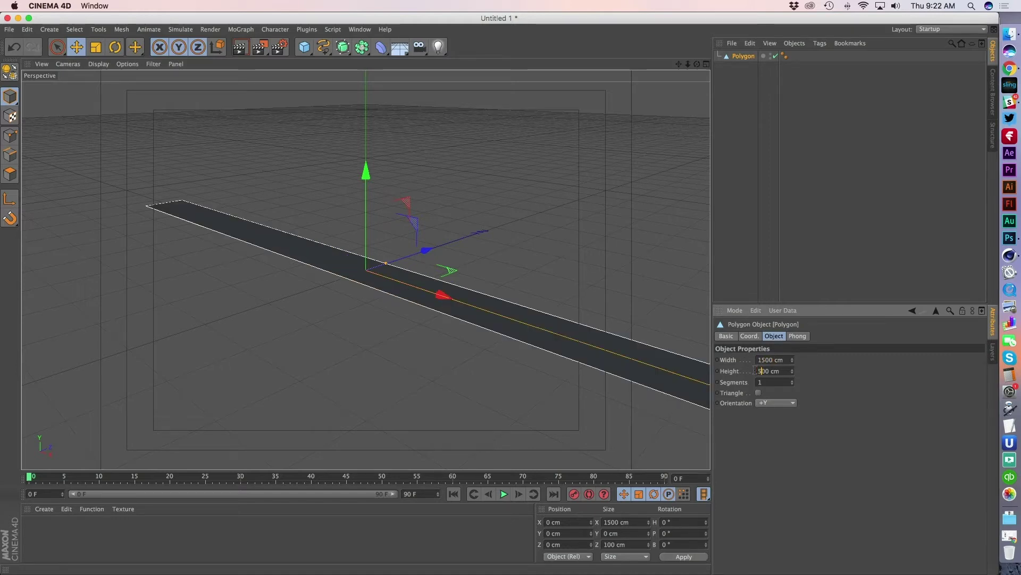
pyautogui.press('Return')
pyautogui.keyDown('alt'); pyautogui.moveTo(556, 306); pyautogui.dragTo(401, 321, button='right'); pyautogui.keyUp('alt')
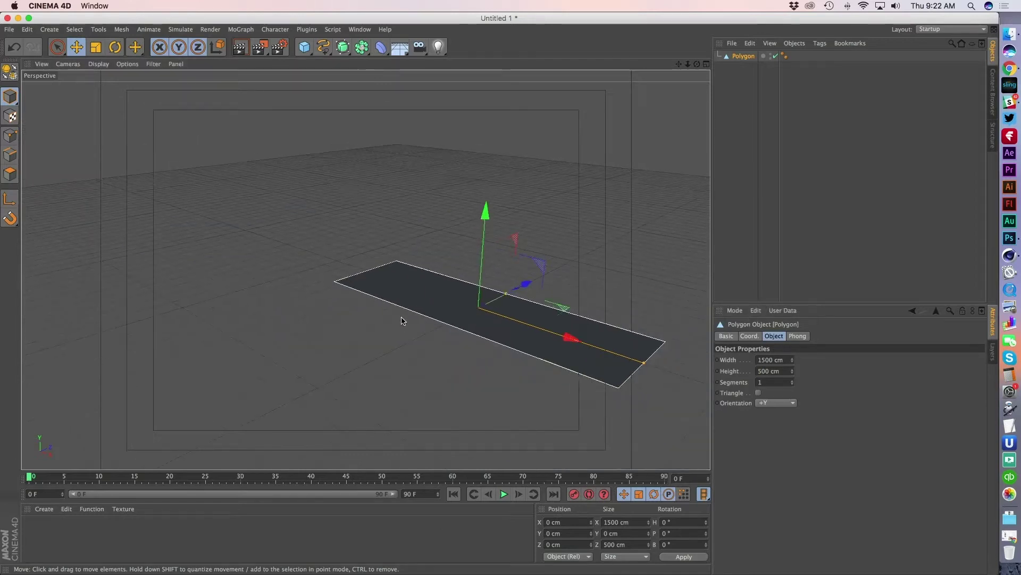
pyautogui.keyDown('alt'); pyautogui.moveTo(401, 321); pyautogui.dragTo(500, 354); pyautogui.keyUp('alt')
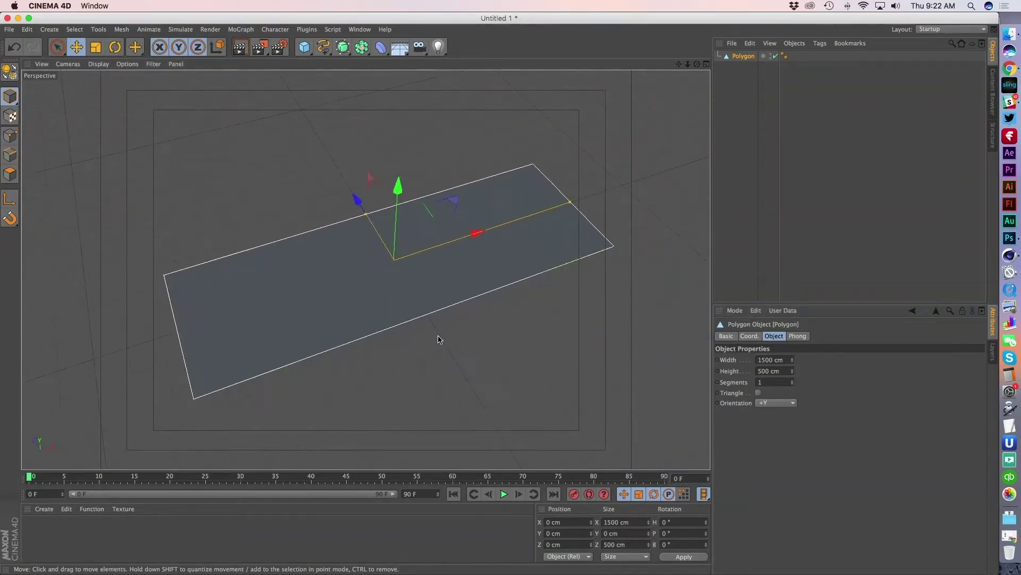
# Step: Create a new material and enable its Alpha channel
pyautogui.doubleClick(105, 534)
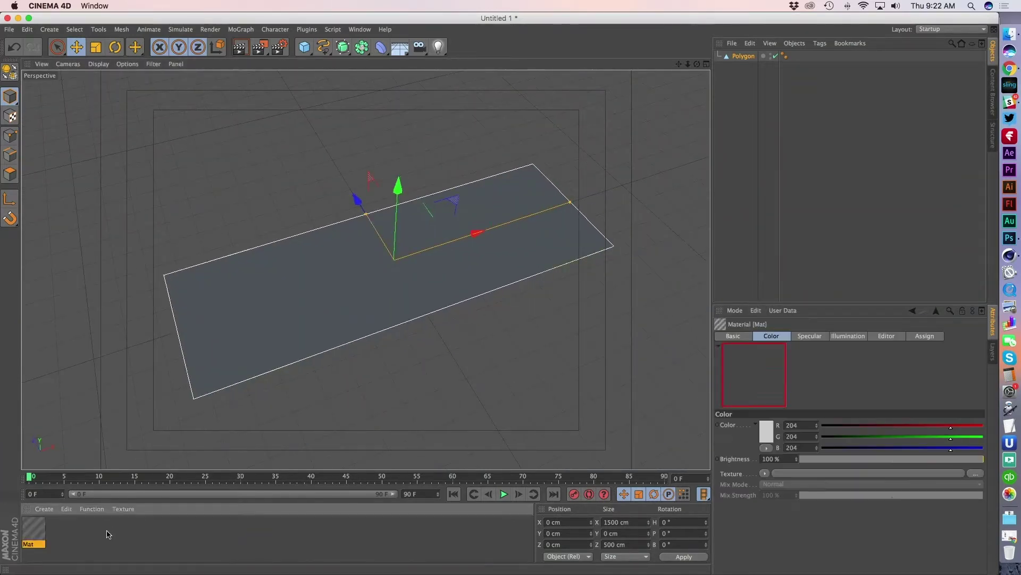
pyautogui.doubleClick(35, 530)
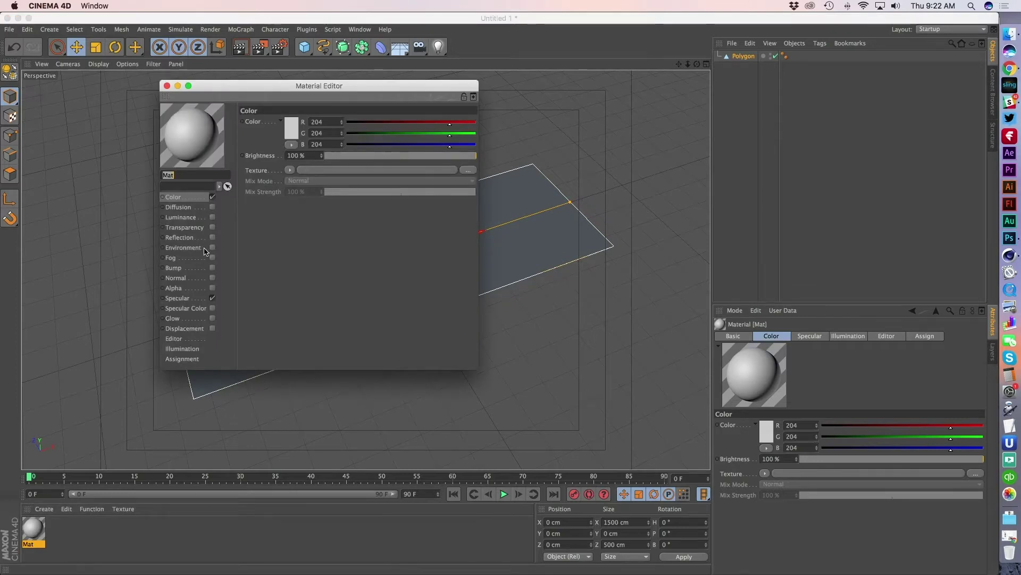
pyautogui.click(191, 289)
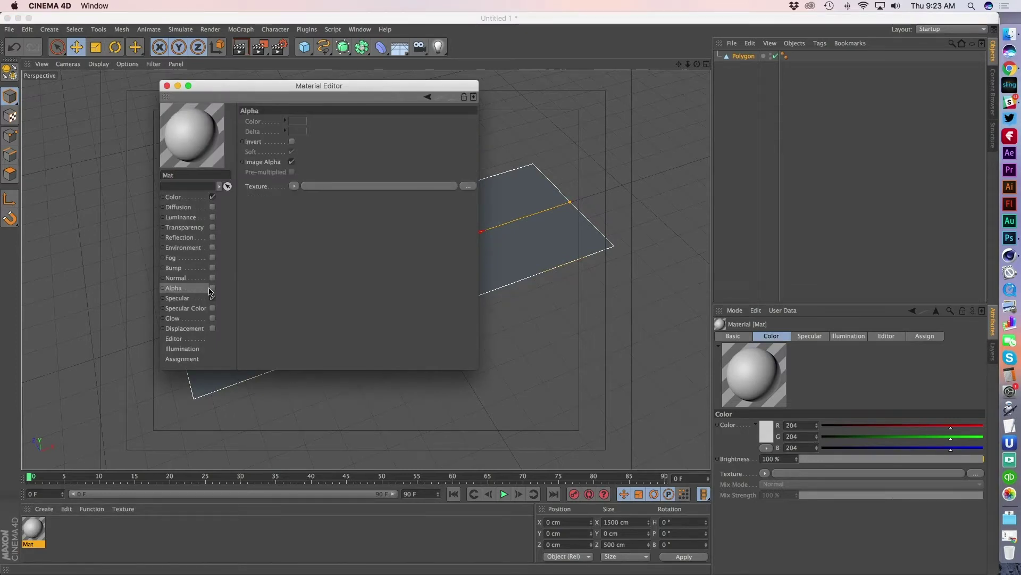
pyautogui.click(213, 288)
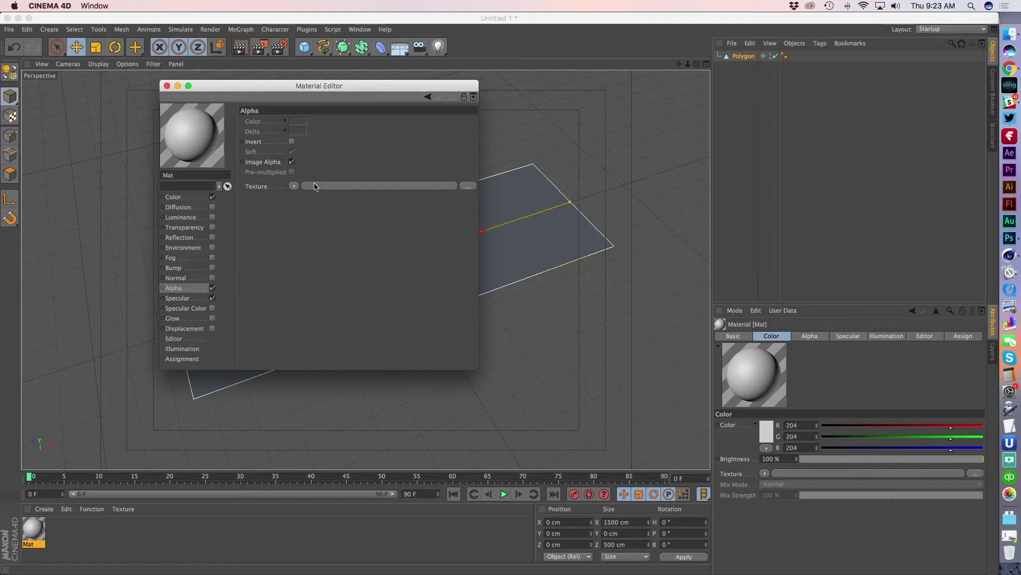
# Step: Load Paint_02.psd from the Desktop as the Alpha texture and accept copying the image to the project location
pyautogui.click(469, 186)
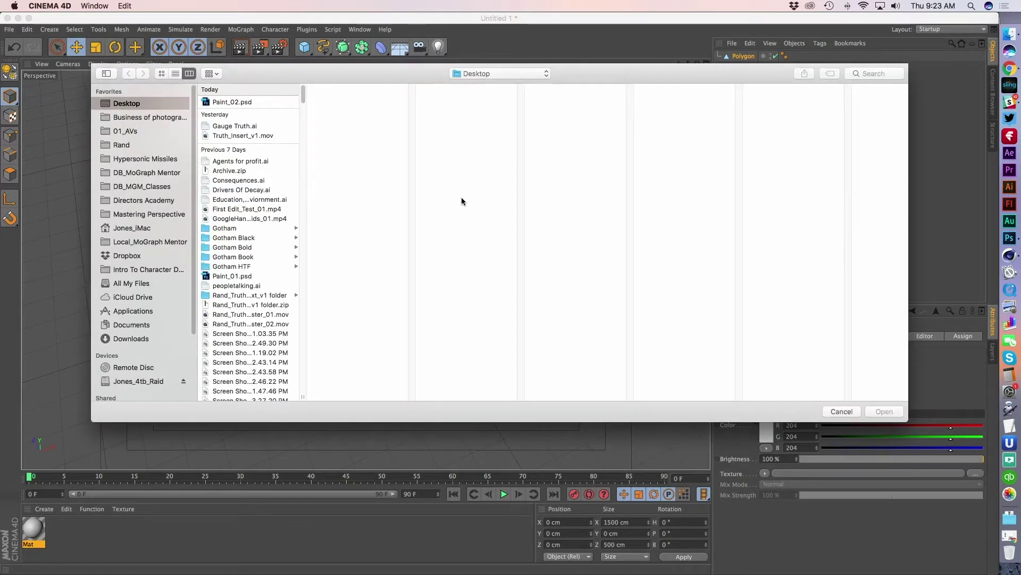
pyautogui.click(238, 103)
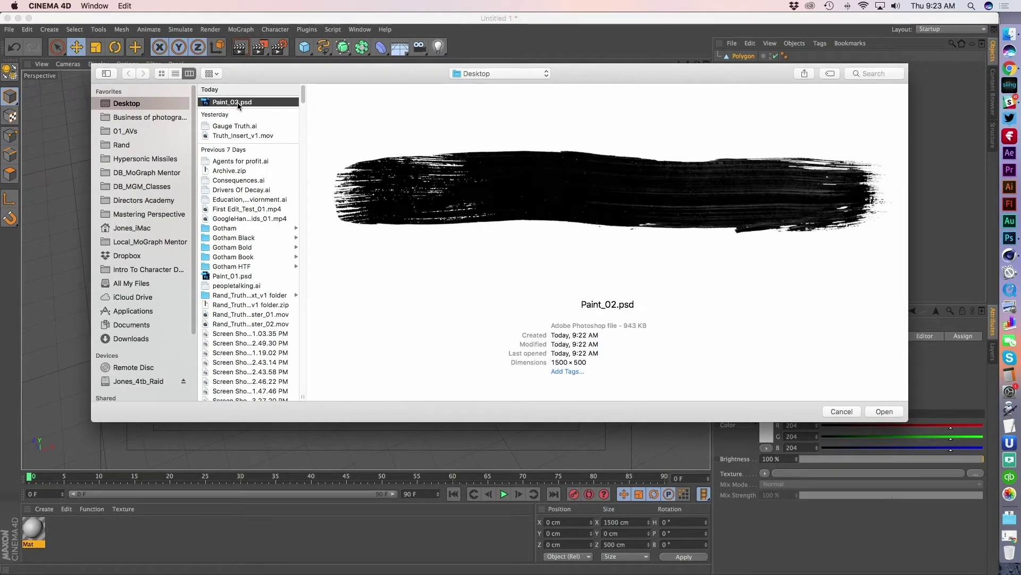
pyautogui.doubleClick(237, 102)
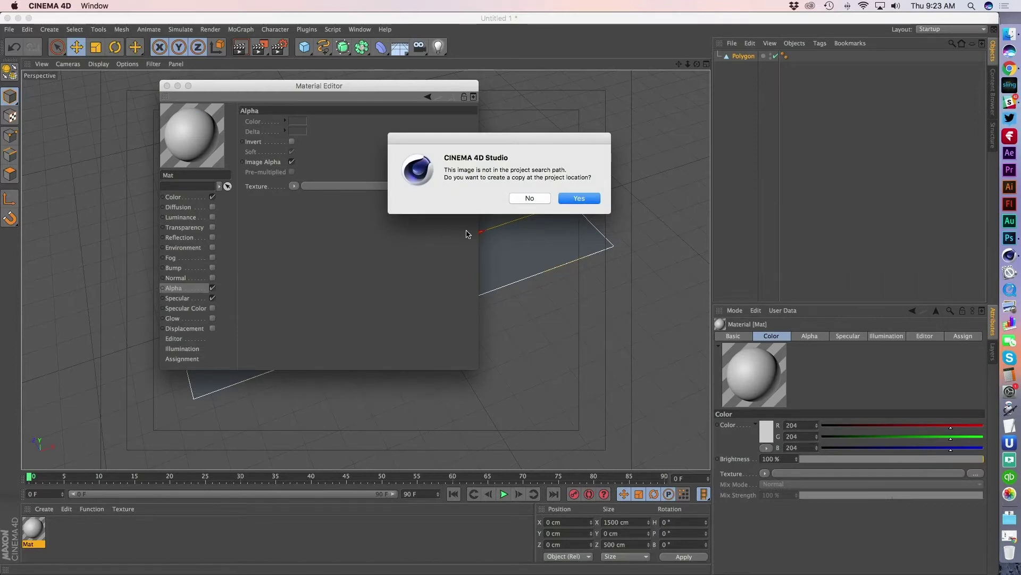
pyautogui.moveTo(507, 133); pyautogui.dragTo(587, 133)
pyautogui.click(660, 198)
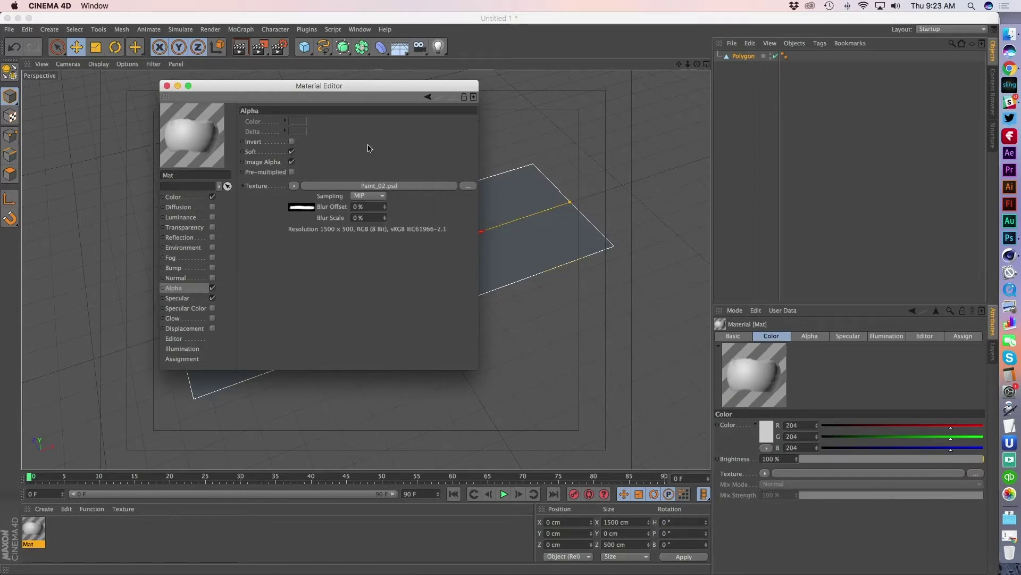
# Step: Apply the new material to the polygon, keeping the Material Editor clear of the object
pyautogui.moveTo(355, 89); pyautogui.dragTo(699, 153)
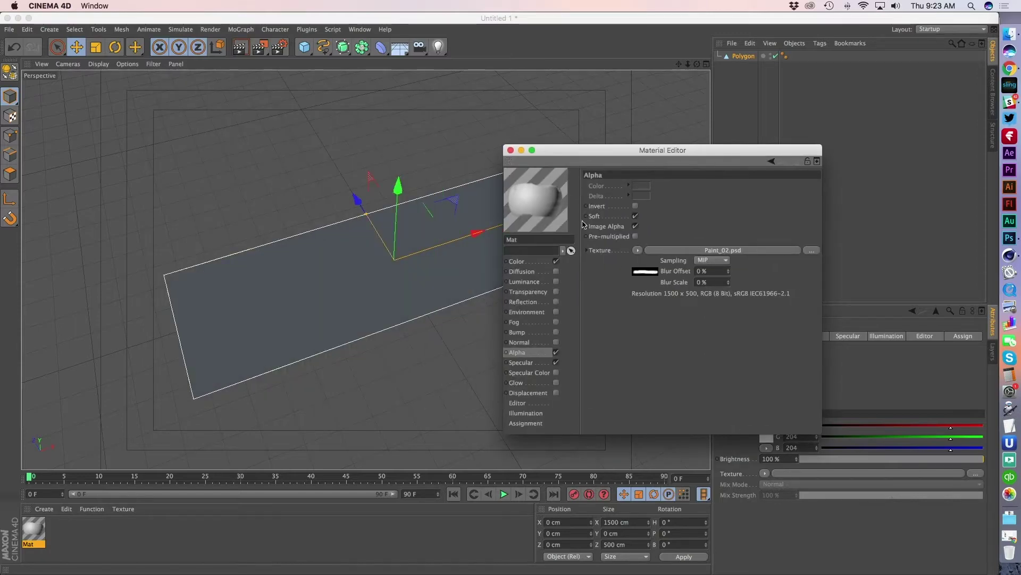
pyautogui.moveTo(26, 534); pyautogui.dragTo(334, 304)
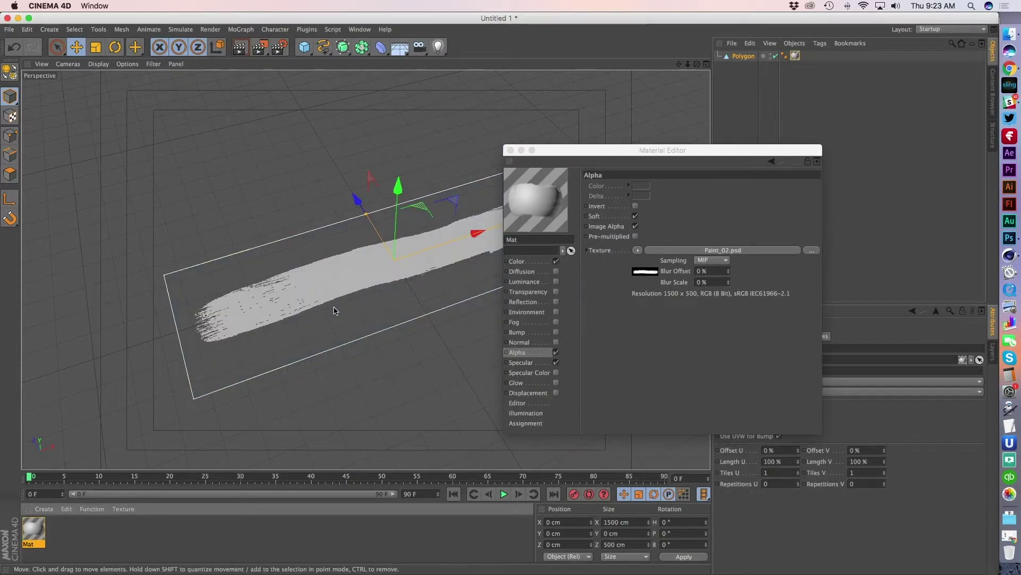
pyautogui.moveTo(615, 150)
pyautogui.mouseDown()
pyautogui.moveTo(777, 247)
pyautogui.moveTo(710, 132)
pyautogui.mouseUp()
# Step: Render the perspective view to check the brush stroke's alpha cutout on the polygon
pyautogui.moveTo(399, 249)
pyautogui.keyDown('alt'); pyautogui.mouseDown()
pyautogui.moveTo(472, 303)
pyautogui.moveTo(423, 249)
pyautogui.moveTo(383, 256)
pyautogui.moveTo(275, 347)
pyautogui.moveTo(388, 358)
pyautogui.moveTo(422, 319)
pyautogui.moveTo(393, 240)
pyautogui.moveTo(362, 301)
pyautogui.moveTo(410, 308)
pyautogui.moveTo(364, 269)
pyautogui.mouseUp(); pyautogui.keyUp('alt')
pyautogui.click(240, 47)
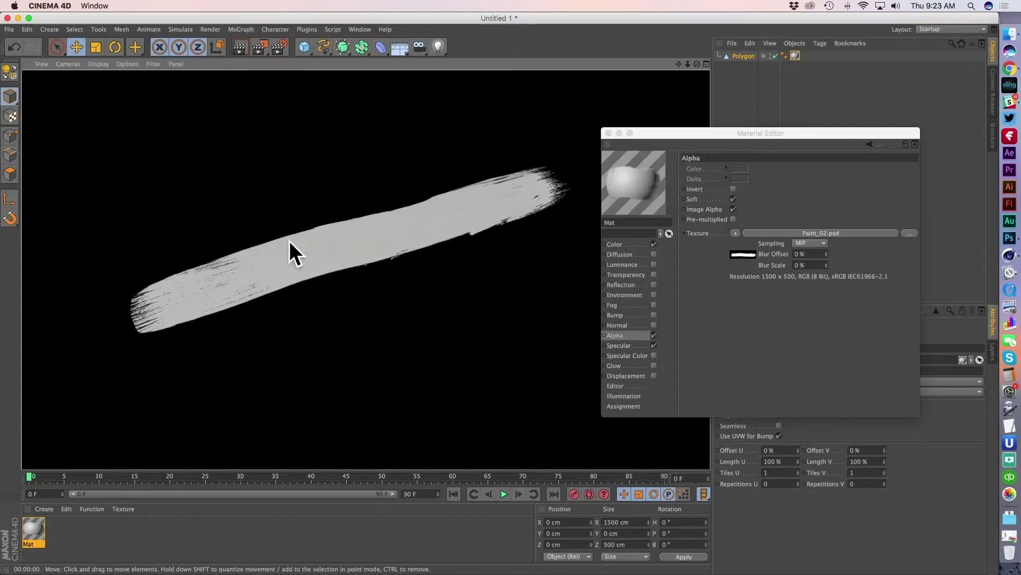
pyautogui.moveTo(701, 135); pyautogui.dragTo(596, 187)
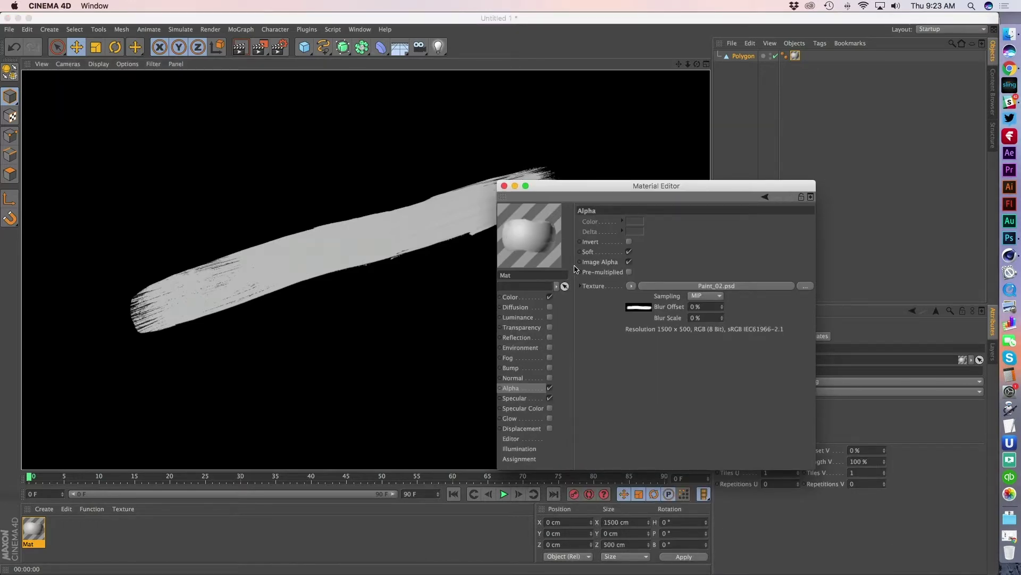
# Step: Set the material's Color to orange-yellow, RGB 255, 182, 0, keeping the Material Editor clear of the brush stroke
pyautogui.click(516, 298)
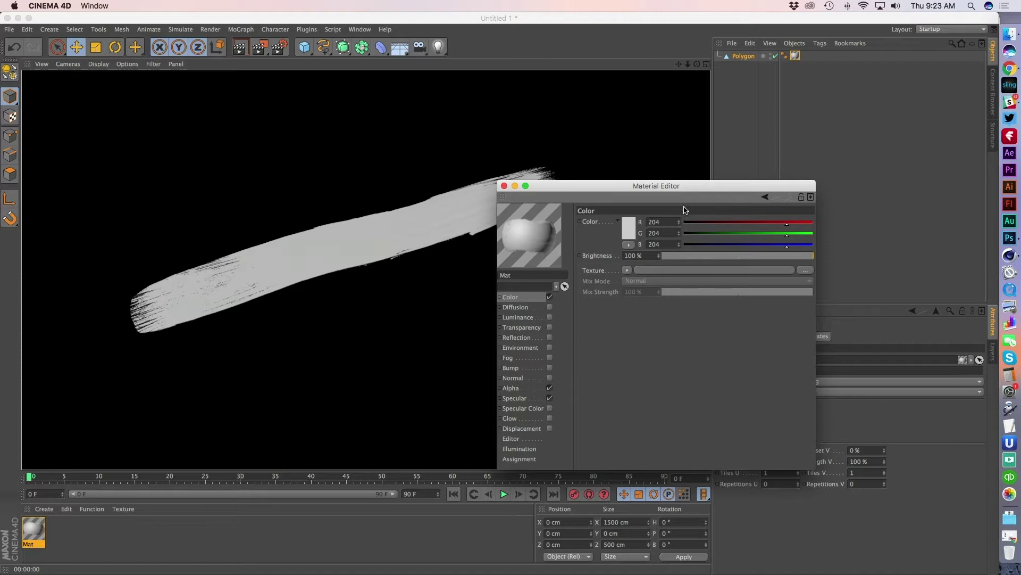
pyautogui.moveTo(664, 188); pyautogui.dragTo(775, 199)
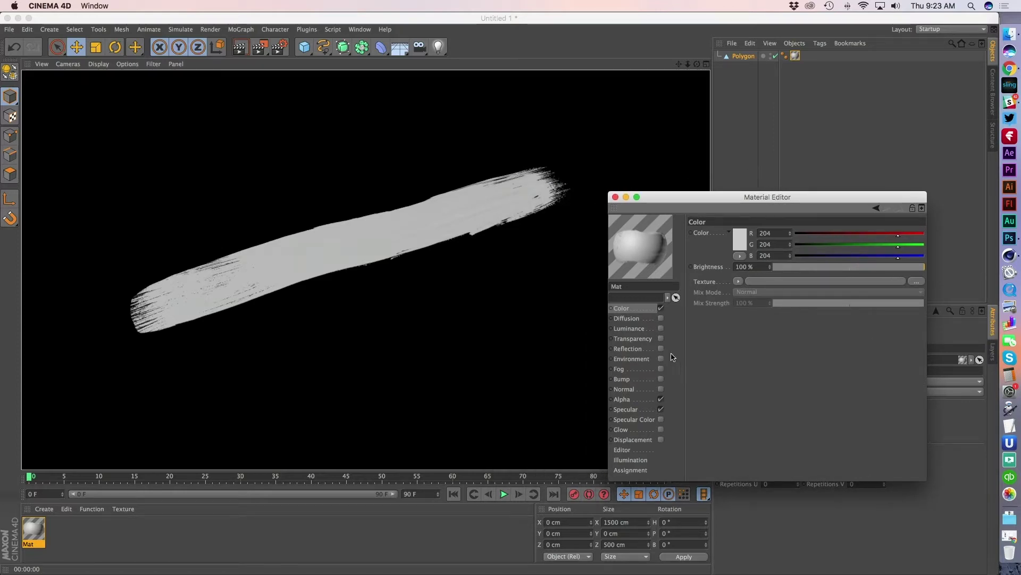
pyautogui.click(739, 242)
pyautogui.click(728, 209)
pyautogui.moveTo(740, 224); pyautogui.dragTo(761, 217)
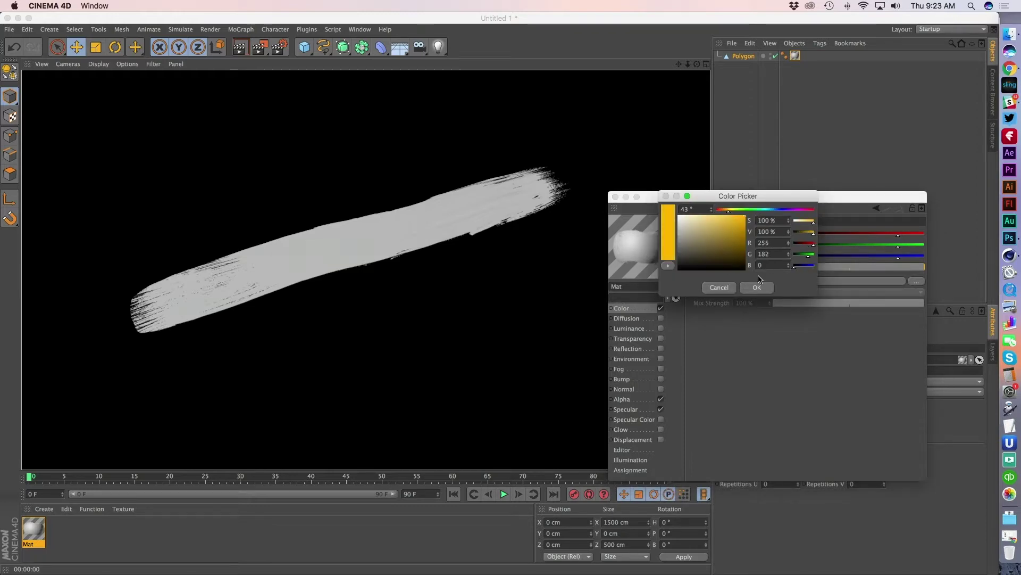
pyautogui.click(757, 287)
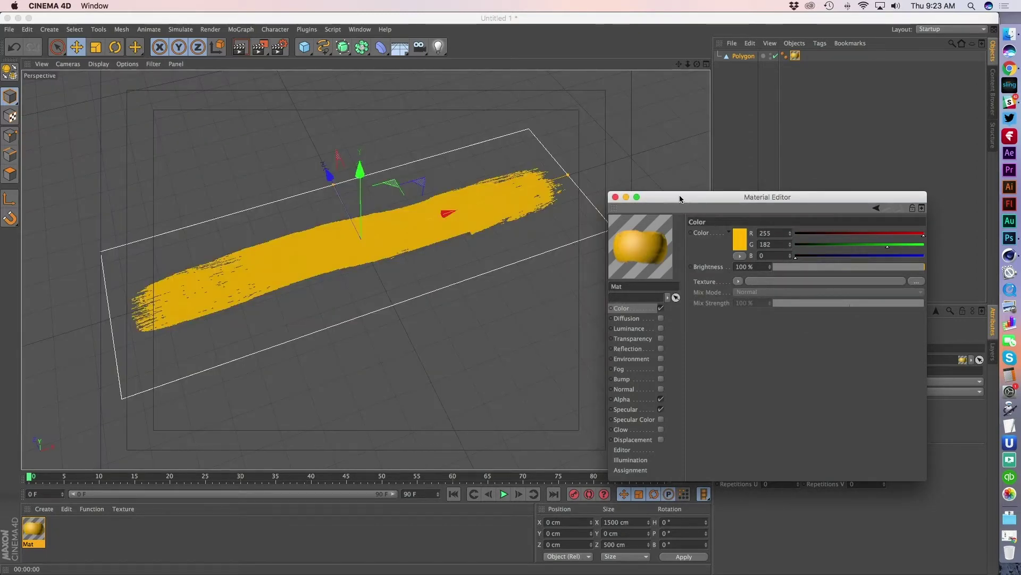
# Step: Lighten the material's Color to pale yellow, RGB 255, 222, 140
pyautogui.click(735, 243)
pyautogui.click(707, 211)
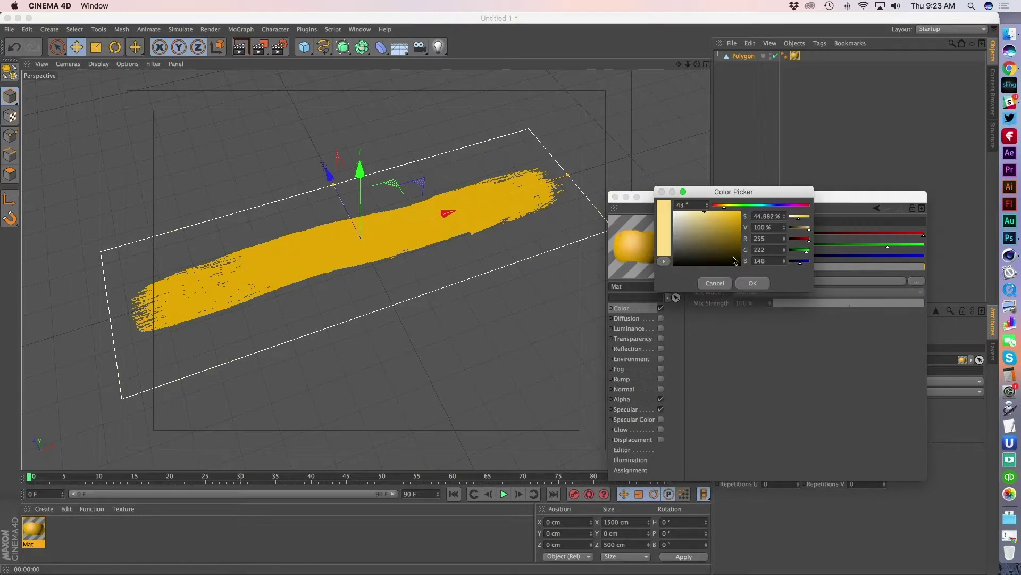
pyautogui.click(754, 283)
# Step: Load a Gradient shader as the Color texture and set its Angle to 90° so it runs across the stroke's width
pyautogui.click(738, 281)
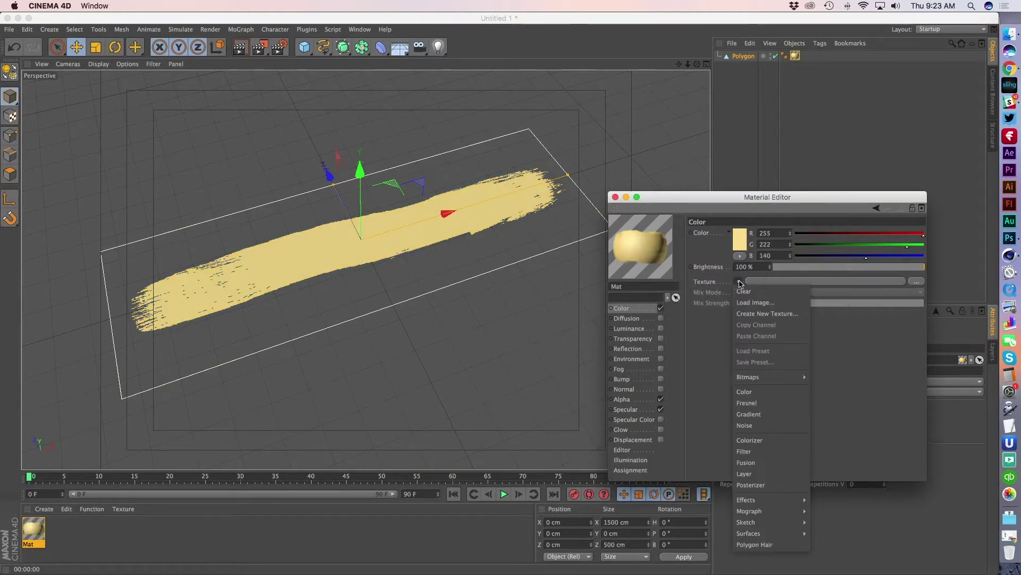
pyautogui.click(751, 415)
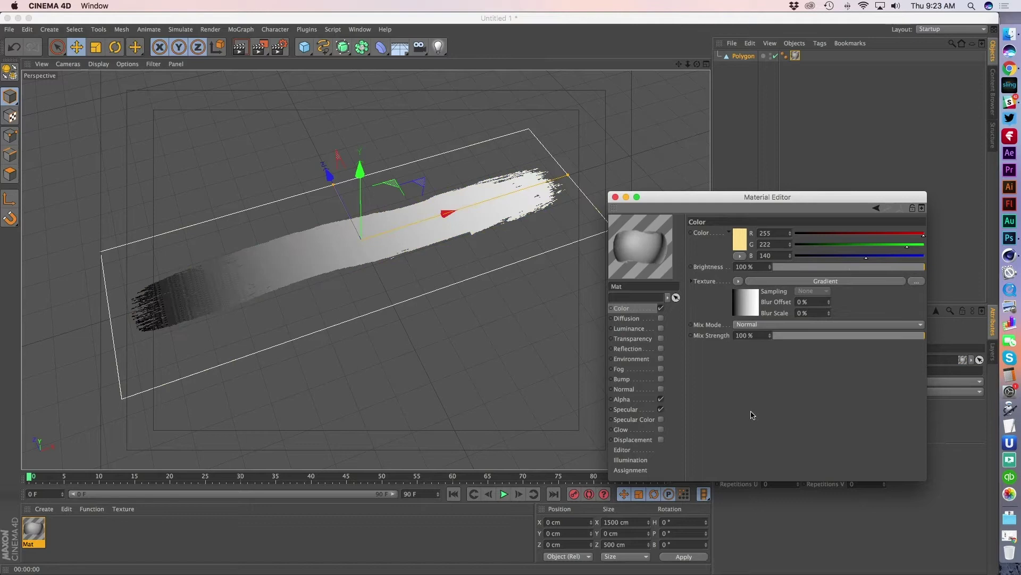
pyautogui.click(746, 302)
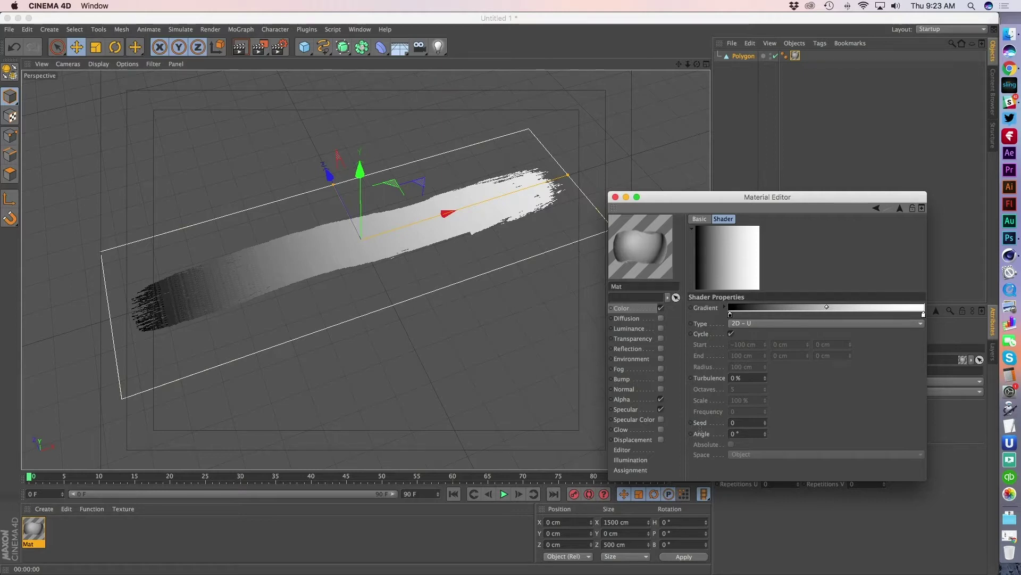
pyautogui.write('5')
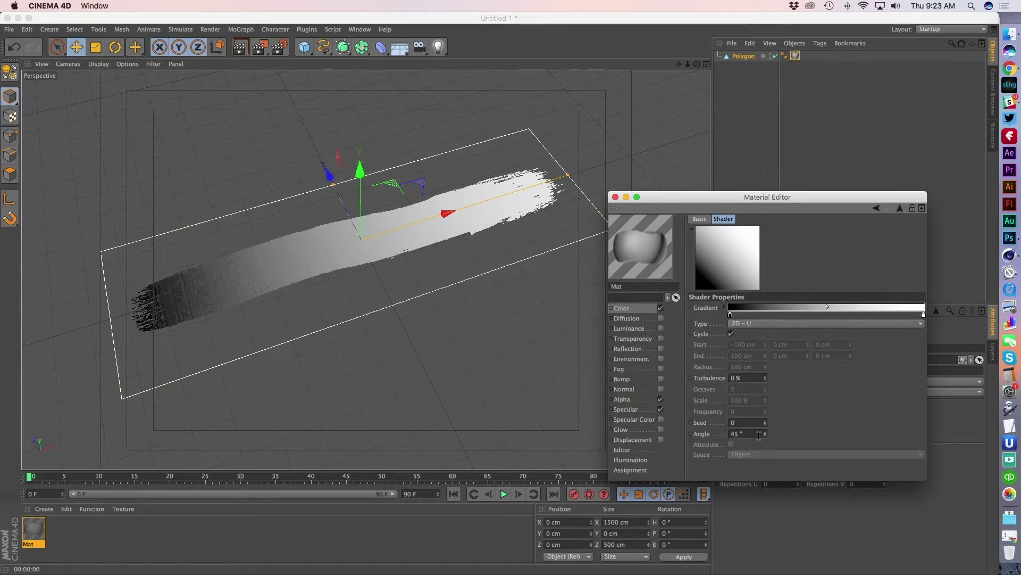
pyautogui.press('Return')
pyautogui.write('90')
pyautogui.press('Return')
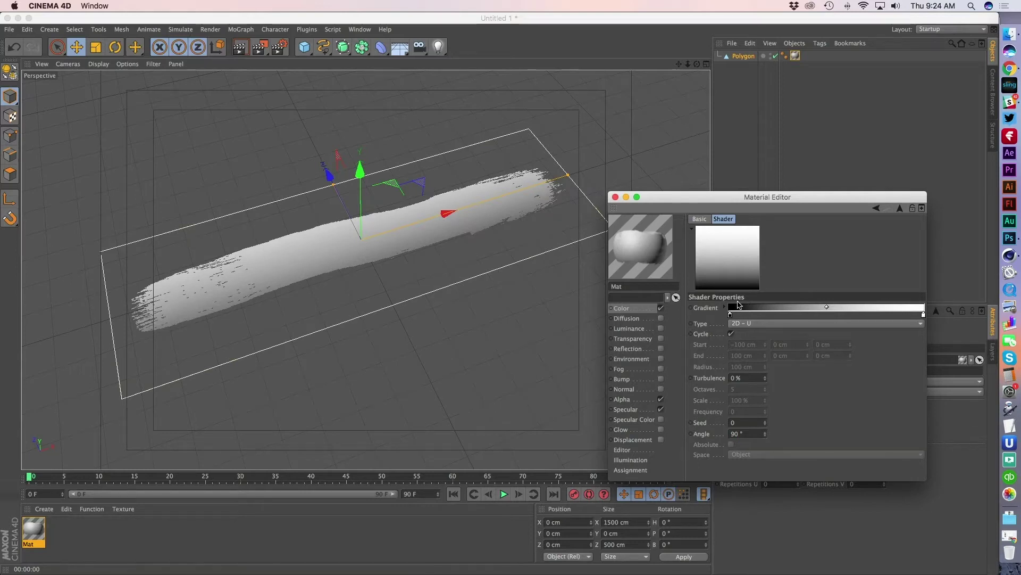
# Step: Recolor the gradient's black start knot to bright red and its white end knot to purple
pyautogui.doubleClick(730, 314)
pyautogui.click(737, 293)
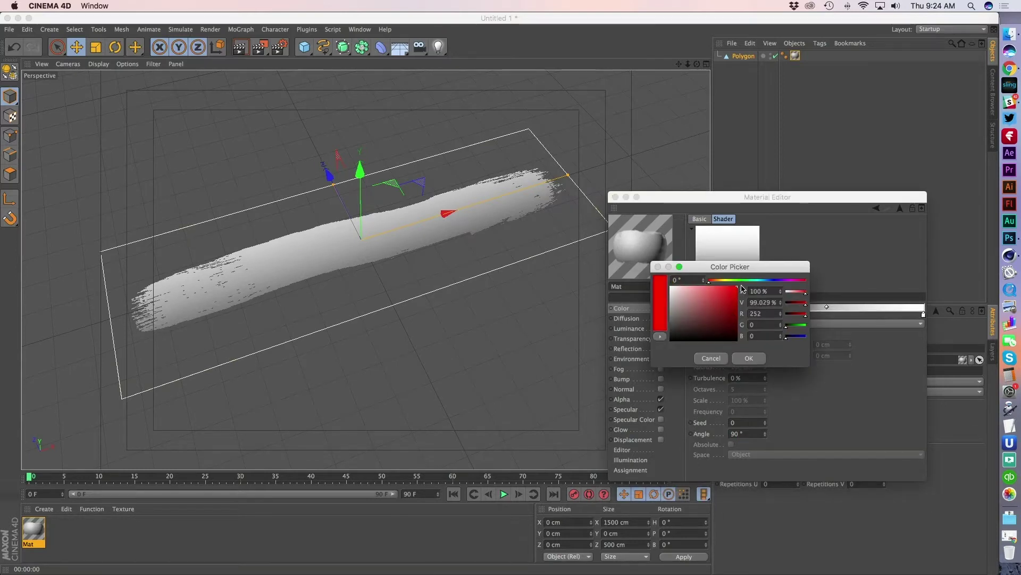
pyautogui.click(758, 358)
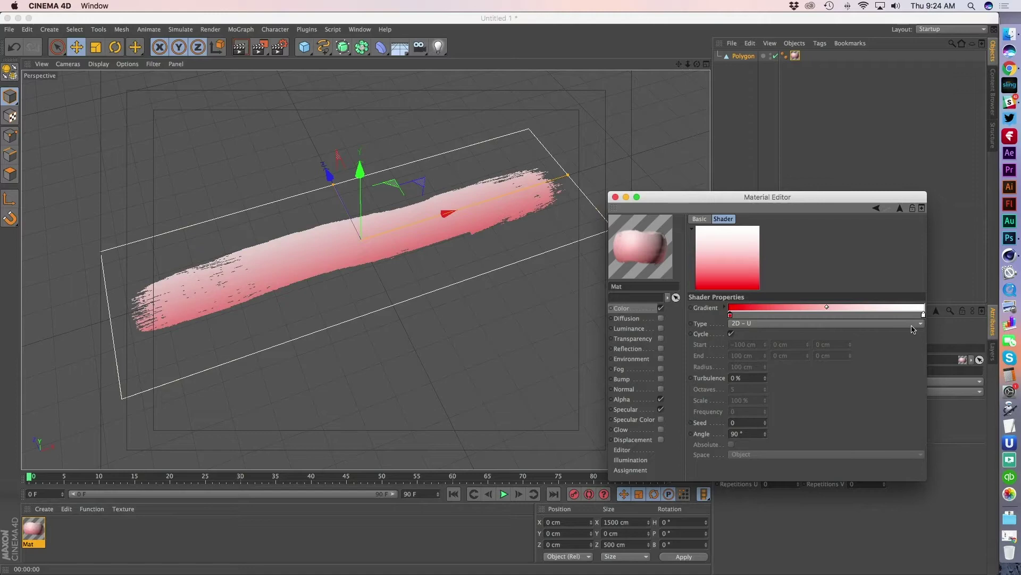
pyautogui.doubleClick(924, 315)
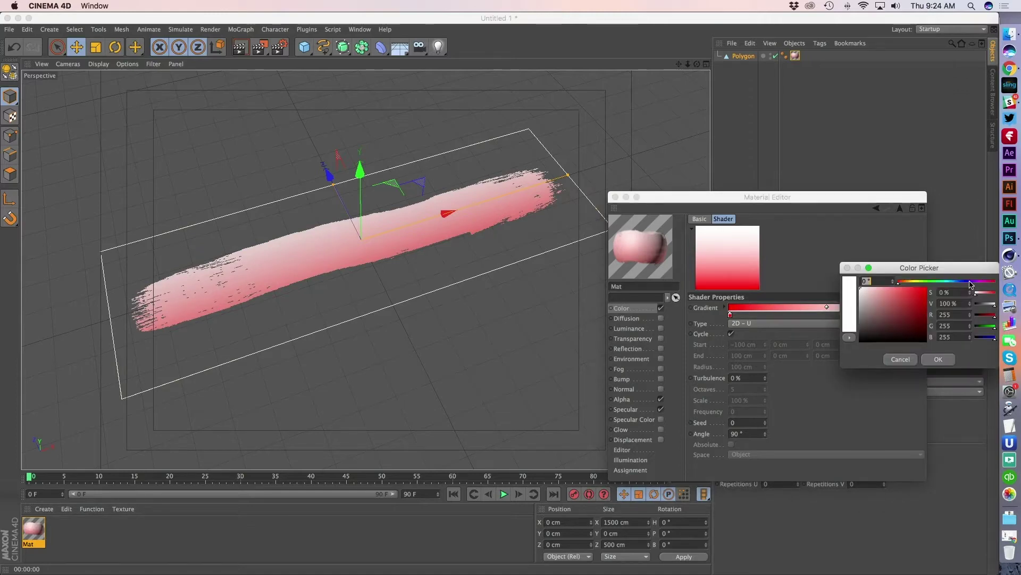
pyautogui.moveTo(971, 292); pyautogui.dragTo(992, 292)
pyautogui.click(939, 360)
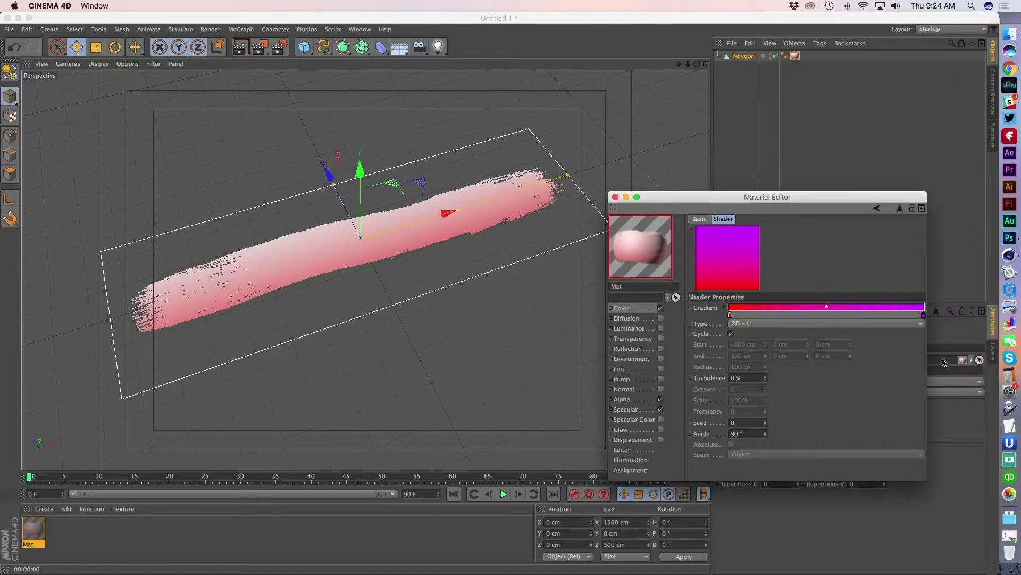
# Step: Examine the gradient-colored brush stroke on the polygon from several angles and distances, including a test render of the view
pyautogui.keyDown('alt'); pyautogui.moveTo(342, 310); pyautogui.dragTo(402, 324); pyautogui.keyUp('alt')
pyautogui.keyDown('alt'); pyautogui.moveTo(334, 270); pyautogui.dragTo(365, 247, button='right'); pyautogui.keyUp('alt')
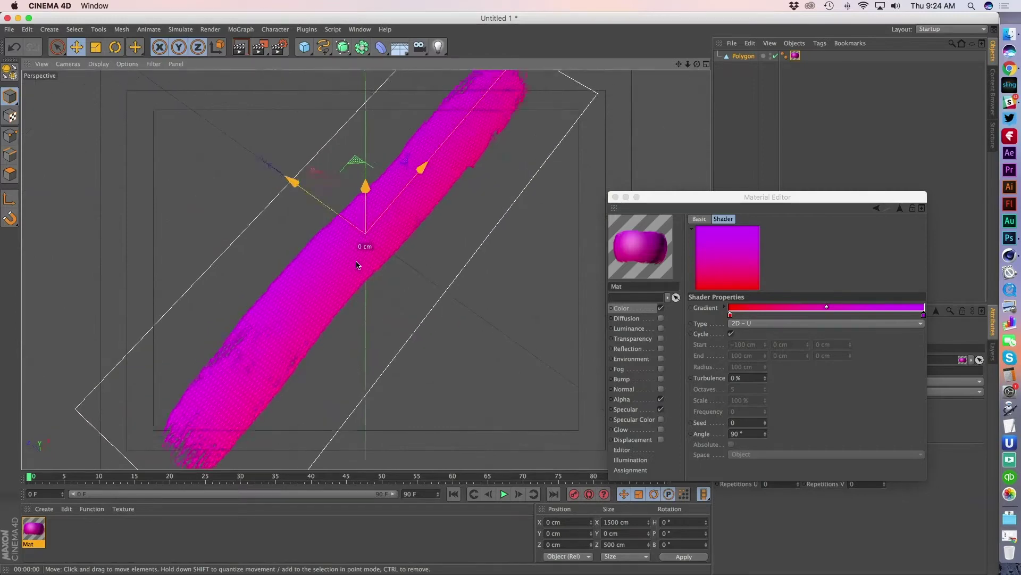
pyautogui.moveTo(365, 247)
pyautogui.keyDown('alt'); pyautogui.mouseDown()
pyautogui.moveTo(381, 304)
pyautogui.moveTo(250, 193)
pyautogui.moveTo(208, 280)
pyautogui.mouseUp(); pyautogui.keyUp('alt')
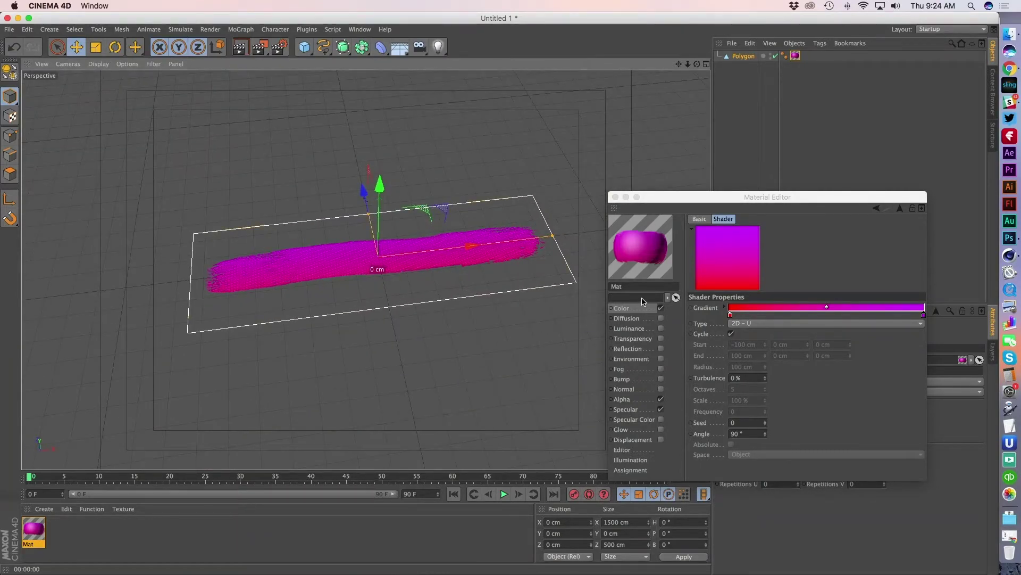
pyautogui.click(247, 48)
pyautogui.moveTo(416, 245)
pyautogui.keyDown('alt'); pyautogui.mouseDown()
pyautogui.moveTo(444, 290)
pyautogui.moveTo(415, 267)
pyautogui.mouseUp(); pyautogui.keyUp('alt')
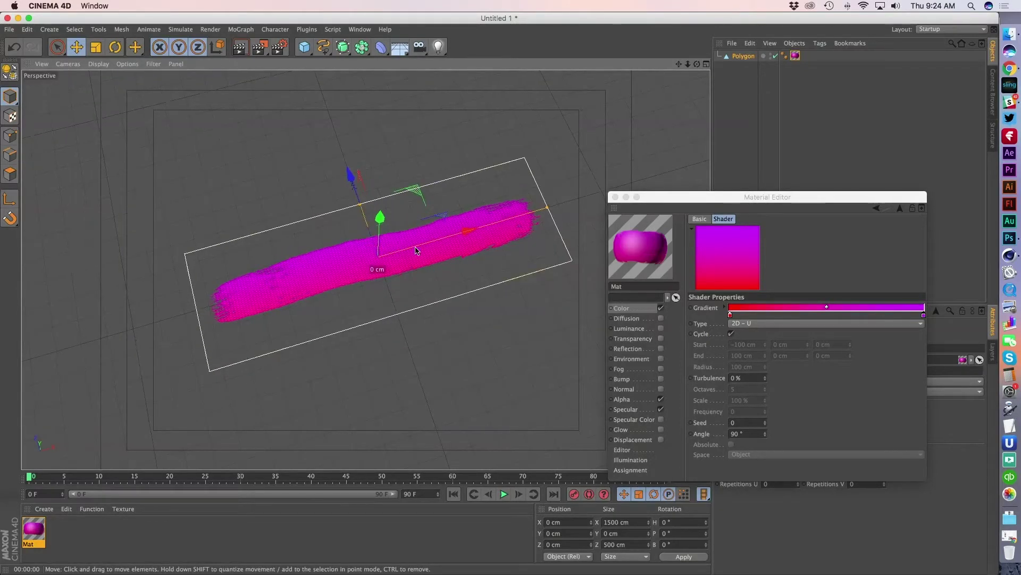
pyautogui.keyDown('alt'); pyautogui.moveTo(415, 266); pyautogui.dragTo(463, 221, button='right'); pyautogui.keyUp('alt')
pyautogui.keyDown('alt'); pyautogui.moveTo(517, 296); pyautogui.dragTo(365, 292, button='right'); pyautogui.keyUp('alt')
pyautogui.moveTo(365, 292)
pyautogui.keyDown('alt'); pyautogui.mouseDown()
pyautogui.moveTo(338, 254)
pyautogui.moveTo(298, 242)
pyautogui.mouseUp(); pyautogui.keyUp('alt')
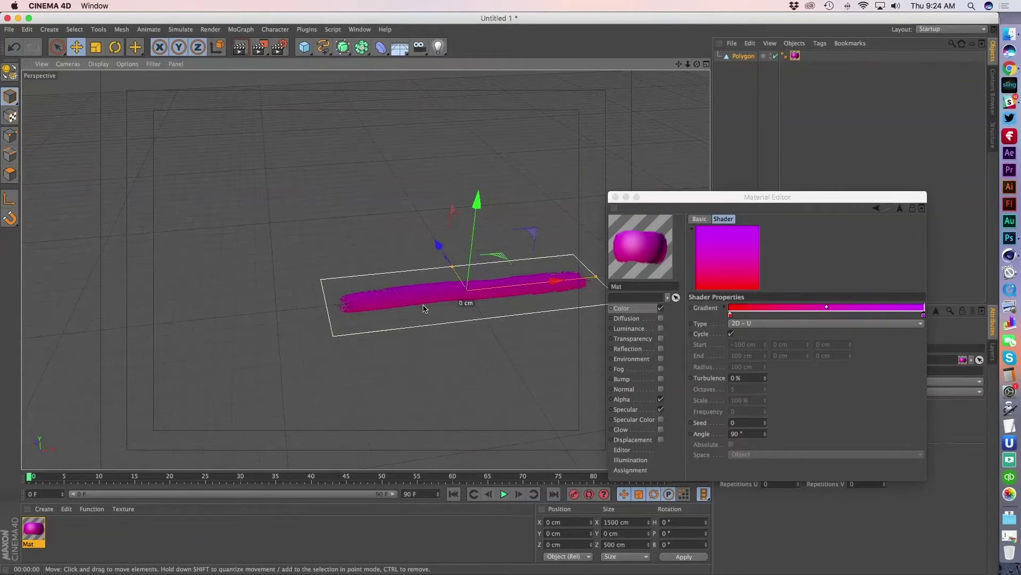
pyautogui.keyDown('alt'); pyautogui.moveTo(479, 299); pyautogui.dragTo(365, 296, button='middle'); pyautogui.keyUp('alt')
pyautogui.keyDown('alt'); pyautogui.moveTo(365, 296); pyautogui.dragTo(415, 326); pyautogui.keyUp('alt')
pyautogui.keyDown('alt'); pyautogui.moveTo(361, 277); pyautogui.dragTo(413, 271, button='right'); pyautogui.keyUp('alt')
pyautogui.keyDown('alt'); pyautogui.moveTo(341, 282); pyautogui.dragTo(379, 278, button='middle'); pyautogui.keyUp('alt')
pyautogui.keyDown('alt'); pyautogui.moveTo(380, 278); pyautogui.dragTo(456, 290); pyautogui.keyUp('alt')
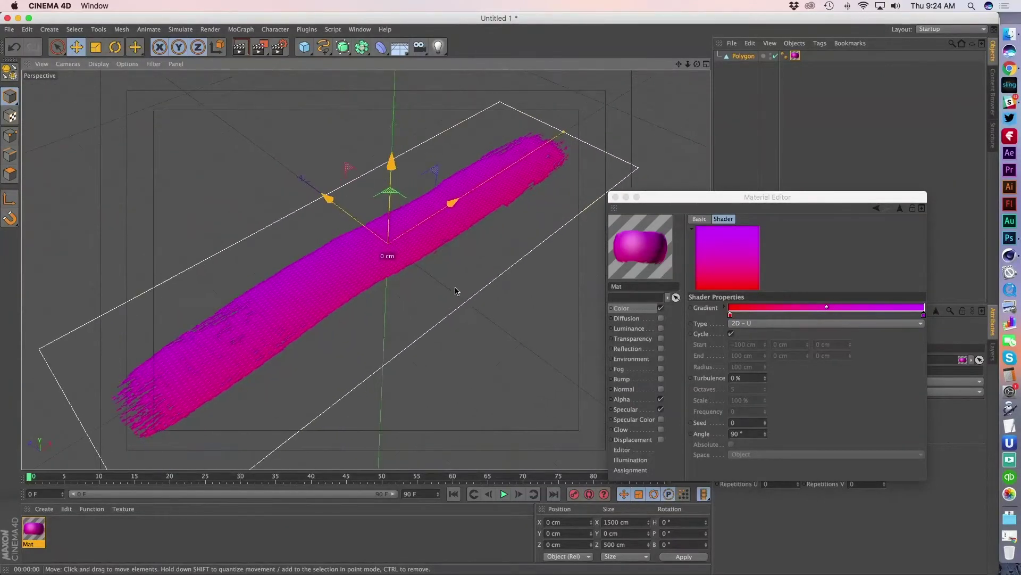
# Step: Close the Material Editor and select the polygon to show its object properties
pyautogui.click(615, 197)
pyautogui.click(738, 122)
pyautogui.click(744, 57)
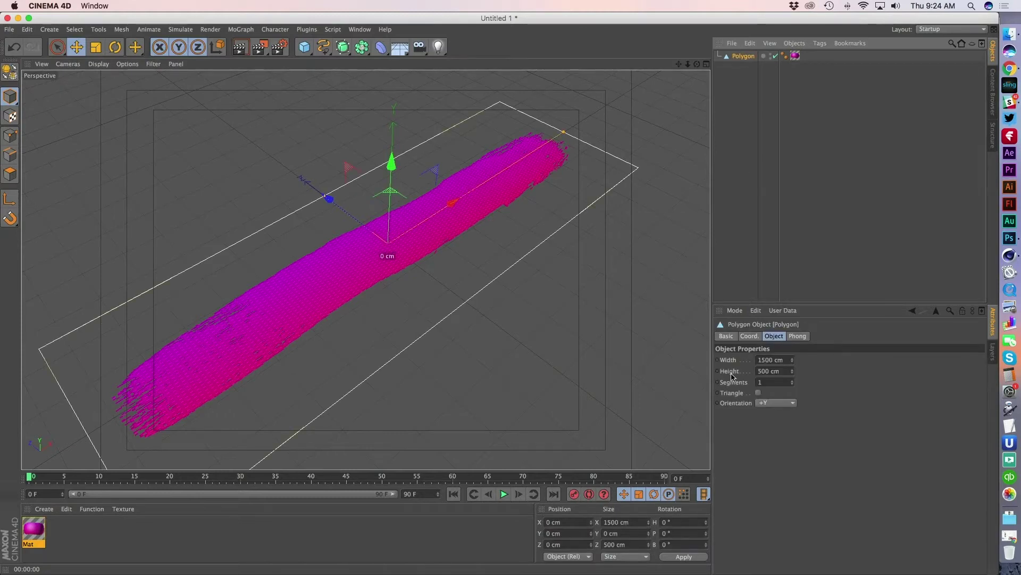
# Step: Try a higher segment count on the polygon and reset Segments to 1
pyautogui.click(792, 380)
pyautogui.click(792, 380)
pyautogui.click(792, 379)
pyautogui.click(792, 380)
pyautogui.click(792, 379)
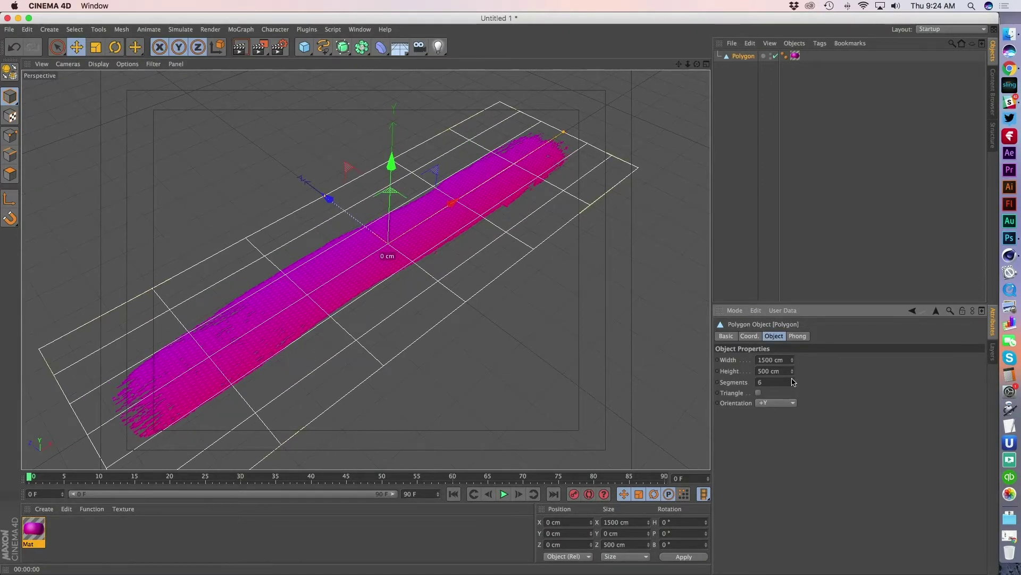
pyautogui.click(792, 381)
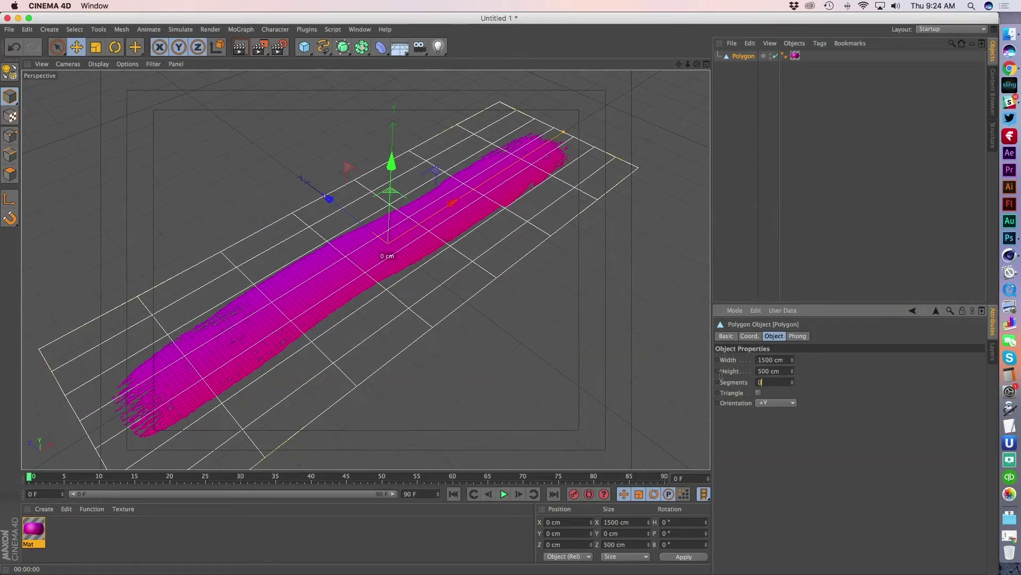
pyautogui.write('1')
pyautogui.press('Return')
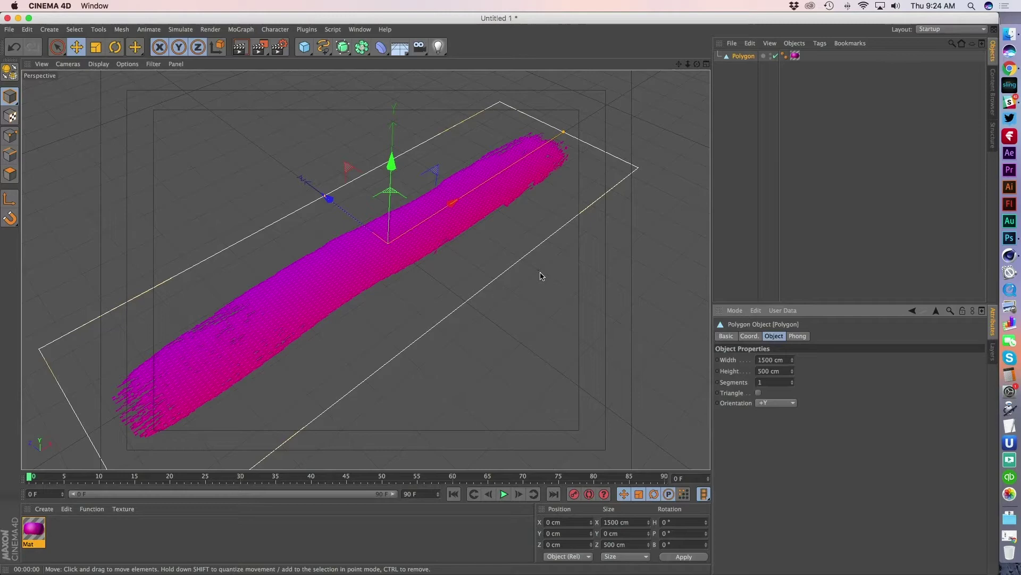
# Step: Switch to Chrome to view the Eurocup 2016 Package paint-stroke reference and return to Cinema 4D
pyautogui.press('super+Tab')
pyautogui.press('super+Tab')
pyautogui.press('super+Tab')
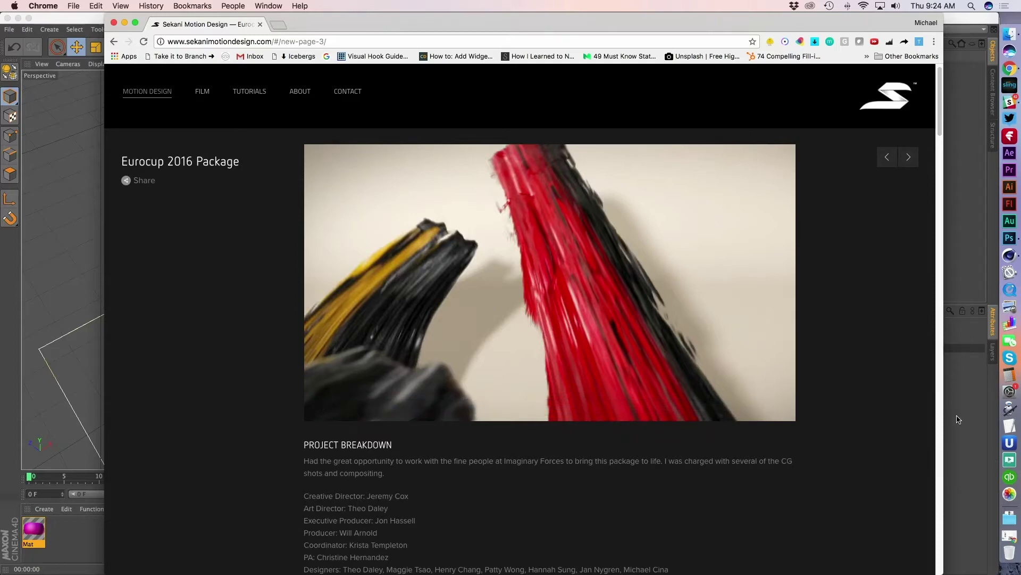
pyautogui.click(1009, 460)
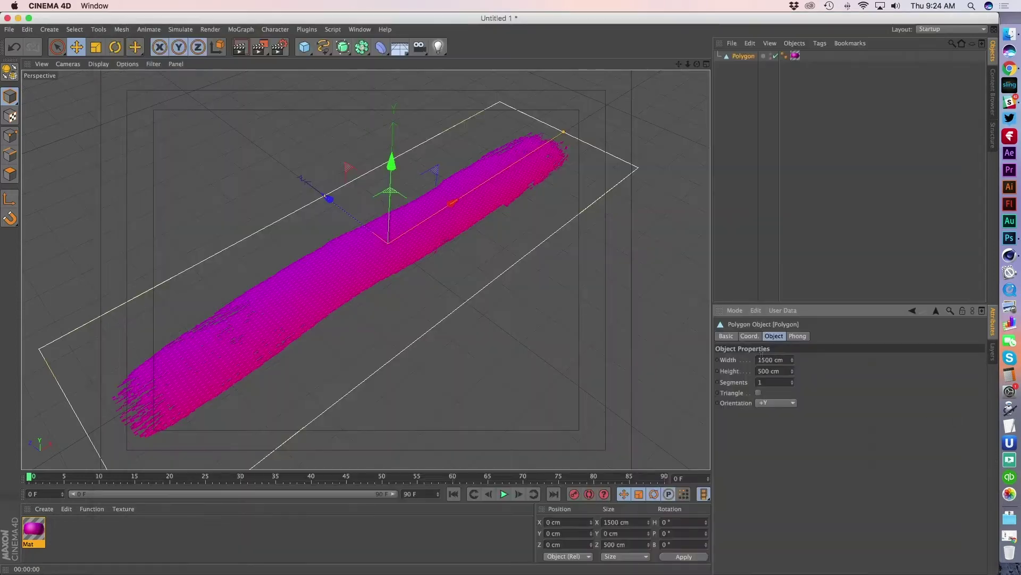
# Step: Increase the polygon's Segments to 17
pyautogui.click(792, 380)
pyautogui.click(792, 380)
pyautogui.click(792, 380)
pyautogui.click(792, 380)
pyautogui.click(792, 380)
pyautogui.click(791, 380)
pyautogui.click(792, 380)
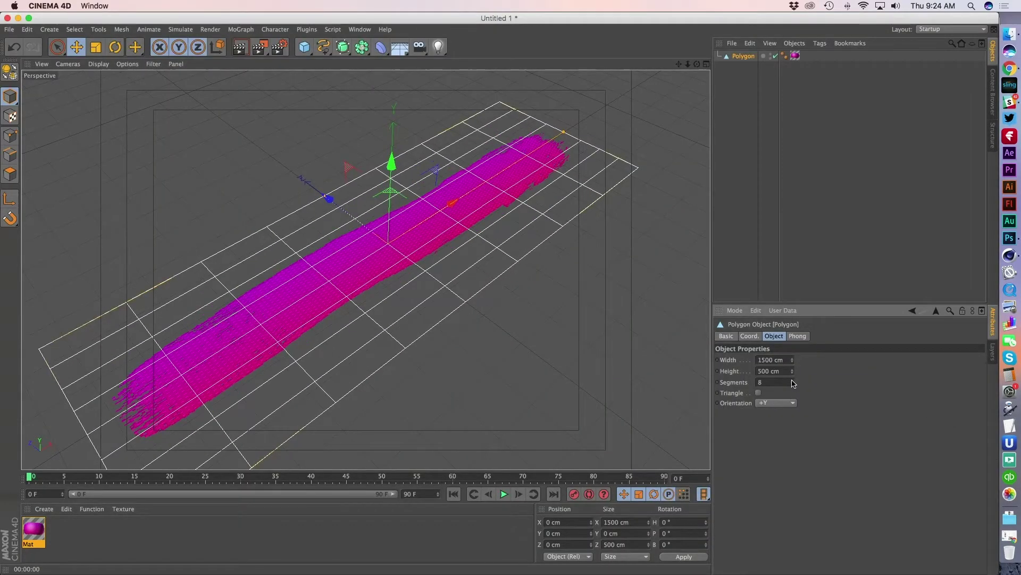
pyautogui.moveTo(792, 382); pyautogui.dragTo(791, 382)
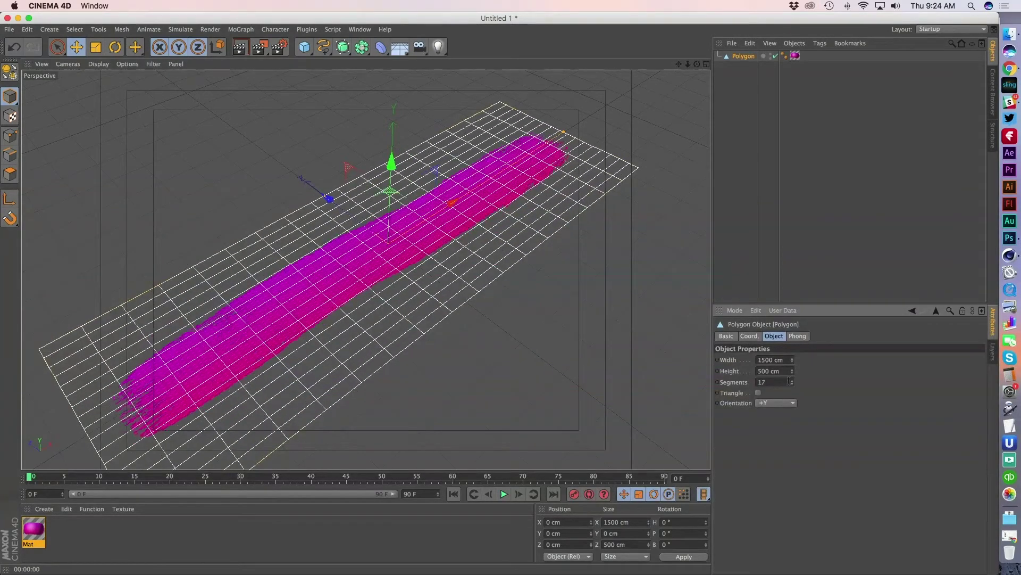
# Step: Add a Helix spline to the scene with the polygon deselected
pyautogui.click(726, 171)
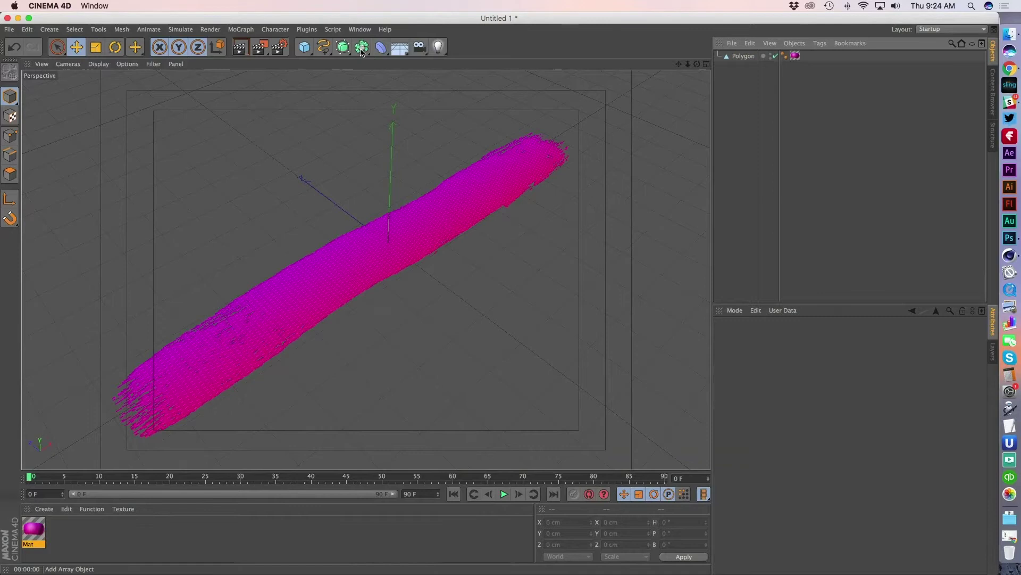
pyautogui.click(327, 51)
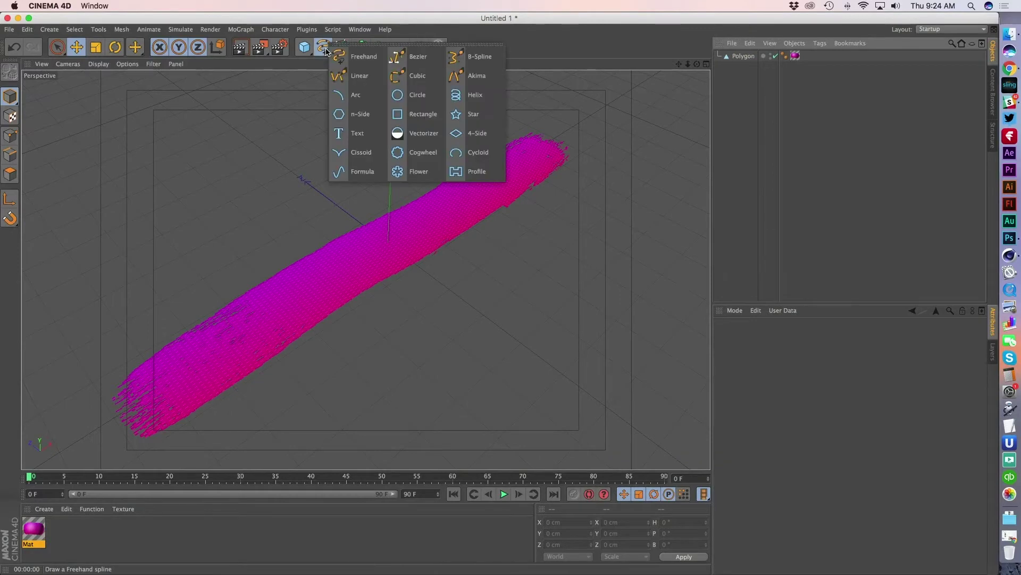
pyautogui.click(468, 98)
# Step: Scale the helix up uniformly around the brush stroke to a radius of about 867 cm
pyautogui.scroll(-5, 520, 289)
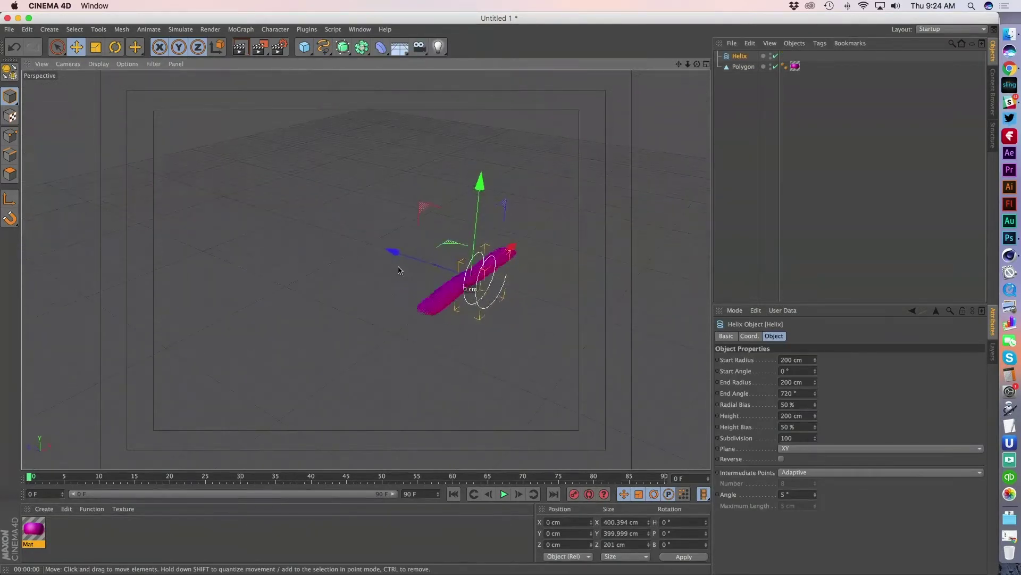
pyautogui.press('t')
pyautogui.moveTo(365, 331); pyautogui.dragTo(739, 281)
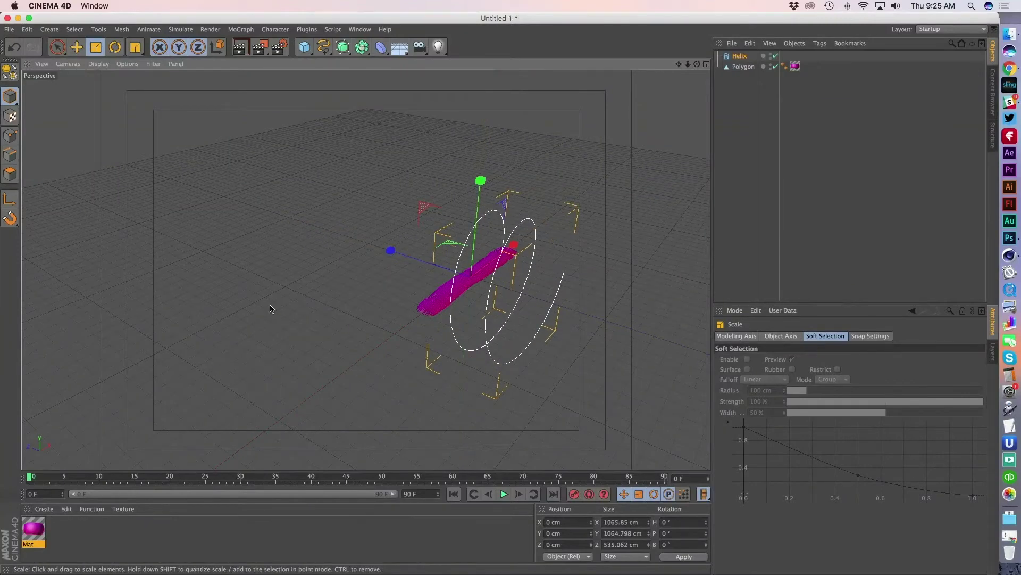
pyautogui.moveTo(271, 308); pyautogui.dragTo(461, 311)
pyautogui.keyDown('alt'); pyautogui.moveTo(492, 292); pyautogui.dragTo(547, 318, button='right'); pyautogui.keyUp('alt')
pyautogui.keyDown('alt'); pyautogui.moveTo(547, 318); pyautogui.dragTo(457, 312, button='middle'); pyautogui.keyUp('alt')
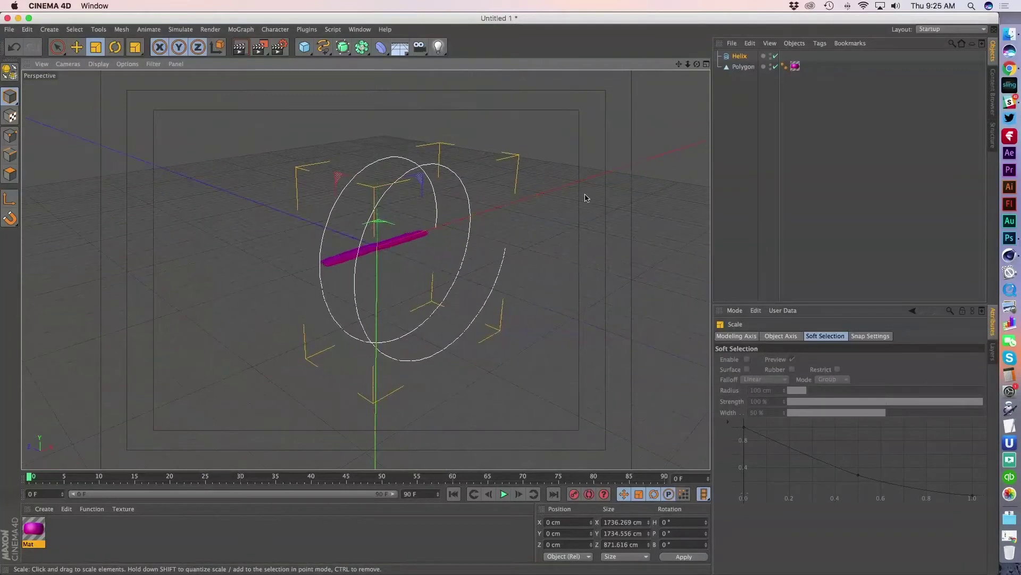
# Step: Stretch the helix by increasing its Height to about 5269 cm
pyautogui.click(740, 55)
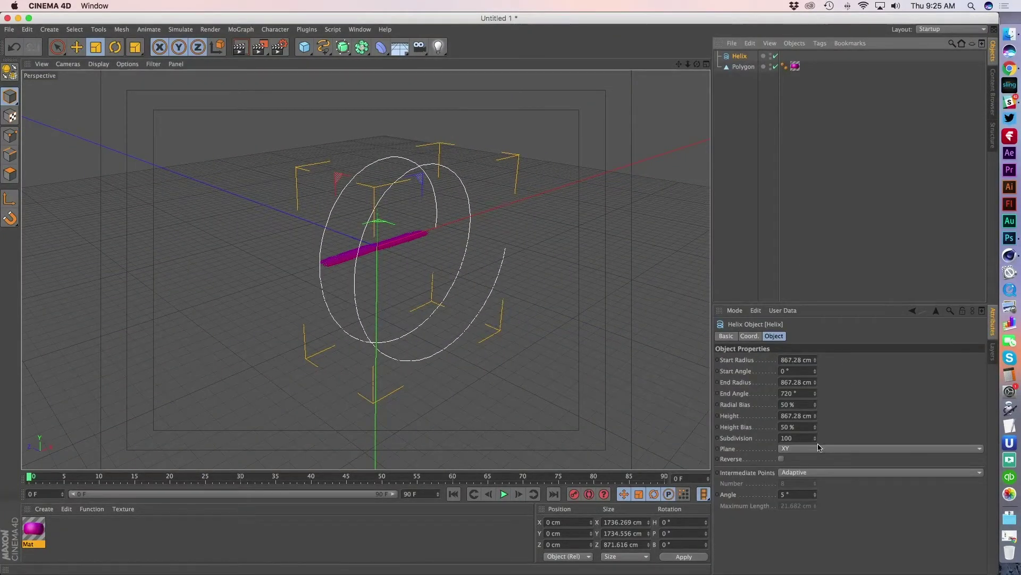
pyautogui.moveTo(815, 416); pyautogui.dragTo(708, 401)
pyautogui.keyDown('alt'); pyautogui.moveTo(554, 333); pyautogui.dragTo(433, 364); pyautogui.keyUp('alt')
pyautogui.keyDown('alt'); pyautogui.moveTo(433, 365); pyautogui.dragTo(401, 365, button='middle'); pyautogui.keyUp('alt')
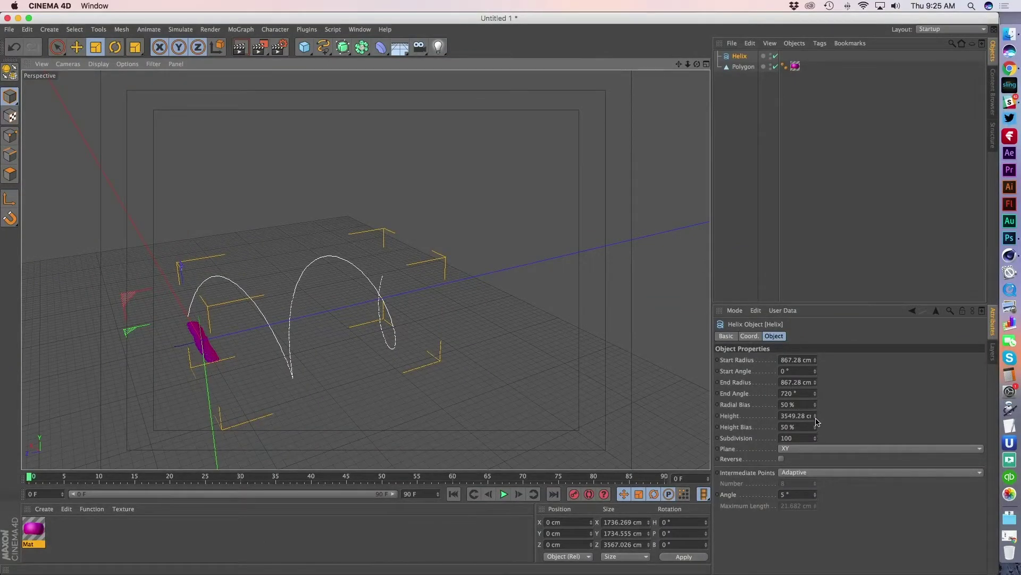
pyautogui.moveTo(816, 417); pyautogui.dragTo(870, 417)
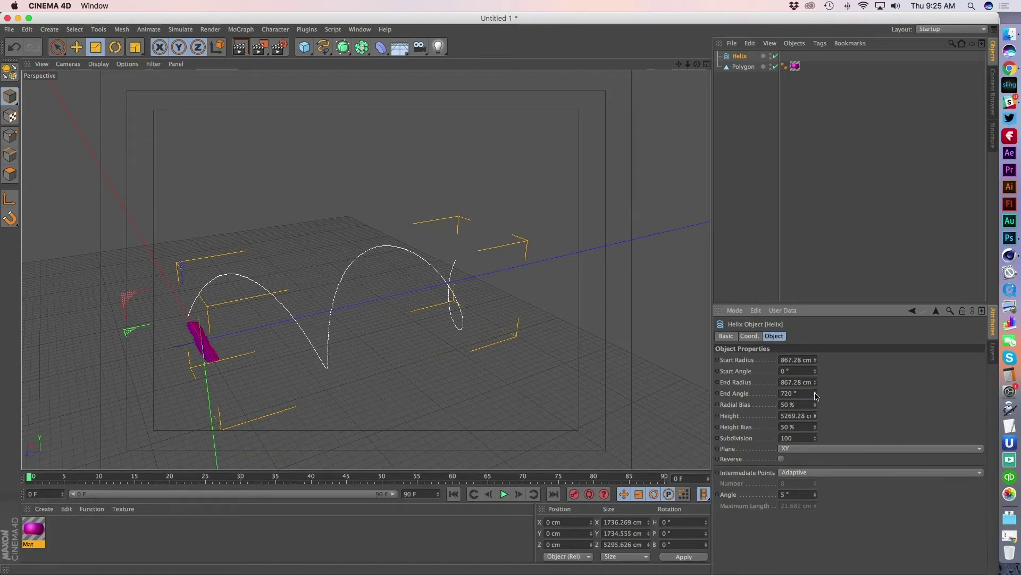
# Step: Widen the helix's End Radius to about 2227 cm and increase its End Angle to 757°
pyautogui.moveTo(815, 393); pyautogui.dragTo(848, 382)
pyautogui.keyDown('alt'); pyautogui.moveTo(458, 335); pyautogui.dragTo(281, 315); pyautogui.keyUp('alt')
pyautogui.keyDown('alt'); pyautogui.moveTo(365, 269); pyautogui.dragTo(438, 228, button='middle'); pyautogui.keyUp('alt')
pyautogui.keyDown('alt'); pyautogui.moveTo(332, 258); pyautogui.dragTo(516, 245, button='right'); pyautogui.keyUp('alt')
pyautogui.keyDown('alt'); pyautogui.moveTo(517, 245); pyautogui.dragTo(397, 294); pyautogui.keyUp('alt')
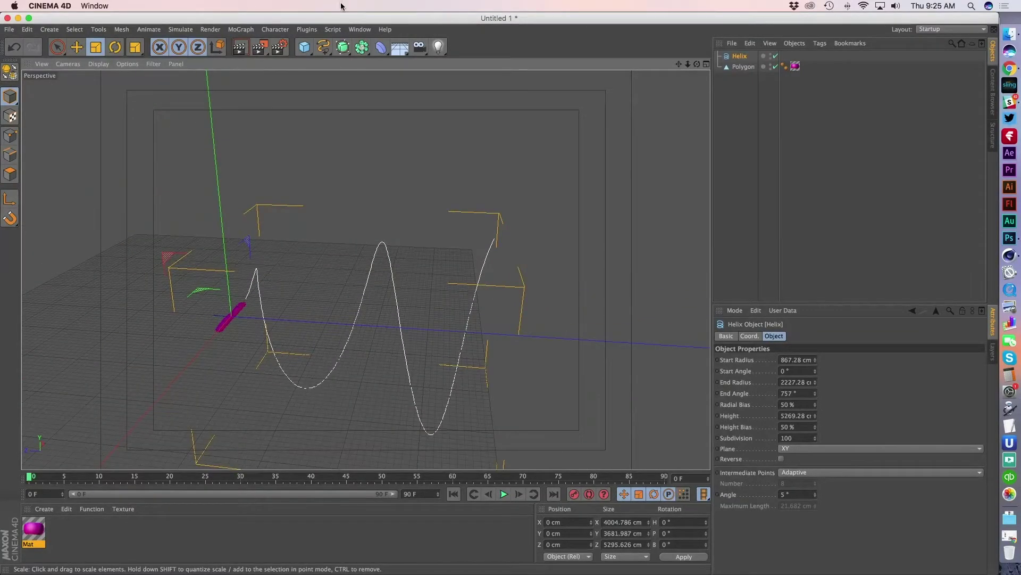
# Step: Add a Spline Wrap deformer and make it a child of the polygon
pyautogui.click(381, 47)
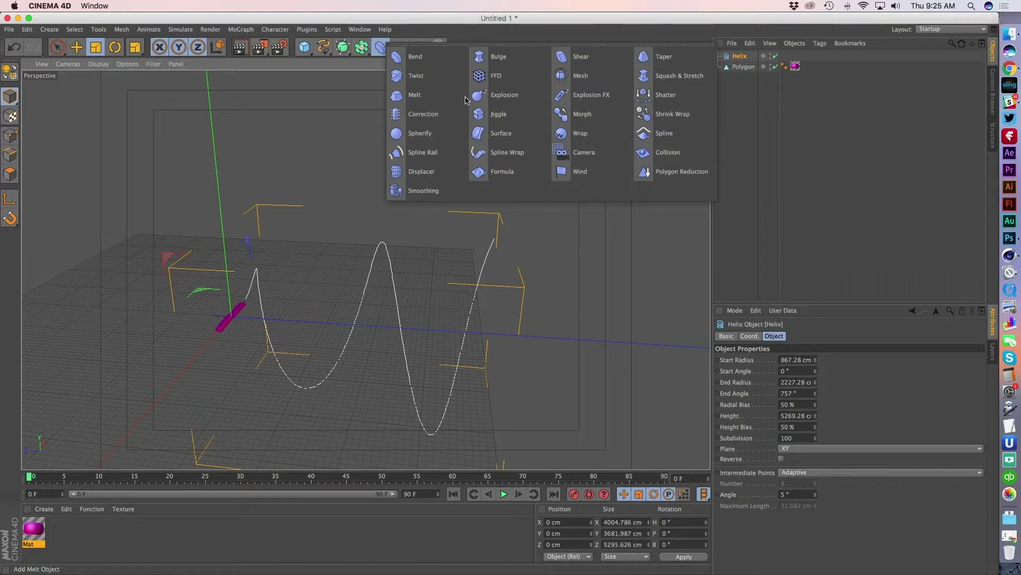
pyautogui.click(520, 157)
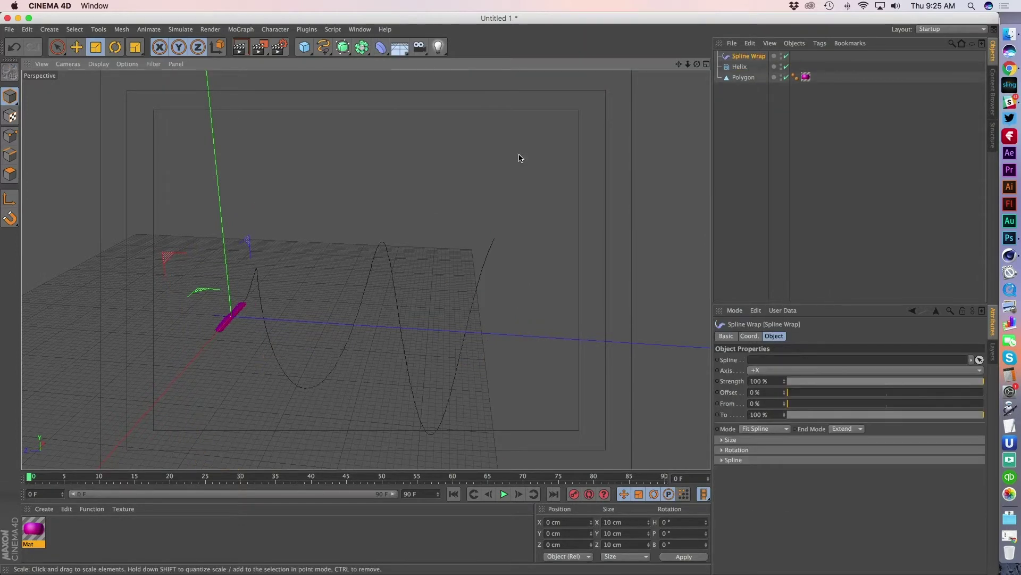
pyautogui.click(743, 77)
pyautogui.keyDown('alt'); pyautogui.moveTo(297, 301); pyautogui.dragTo(224, 311); pyautogui.keyUp('alt')
pyautogui.scroll(5, 265, 315)
pyautogui.moveTo(753, 60); pyautogui.dragTo(743, 81)
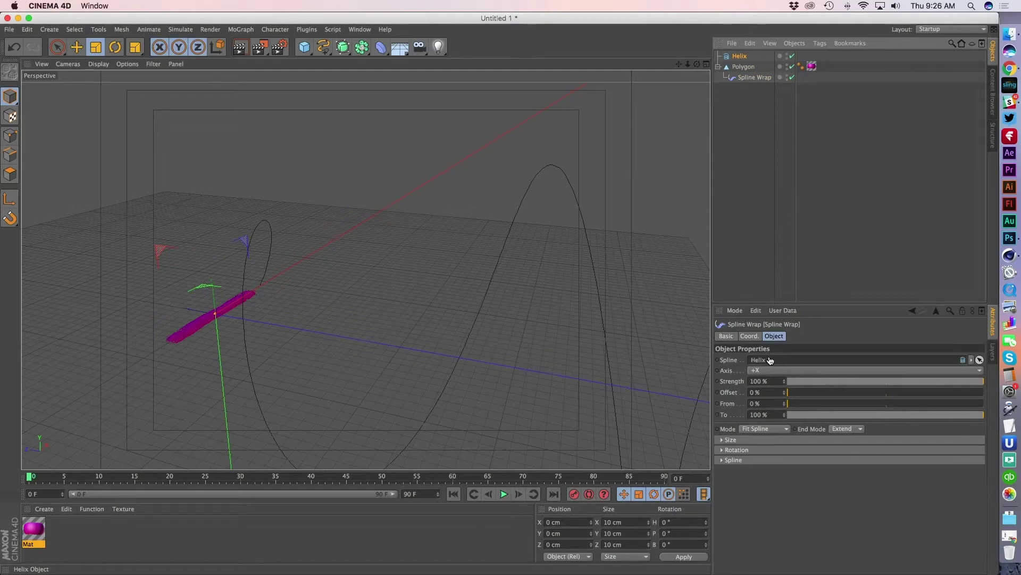
# Step: Assign the helix as the Spline Wrap's target spline and inspect the wrapped stroke
pyautogui.moveTo(770, 360); pyautogui.dragTo(769, 359)
pyautogui.keyDown('alt'); pyautogui.moveTo(593, 325); pyautogui.dragTo(543, 327, button='right'); pyautogui.keyUp('alt')
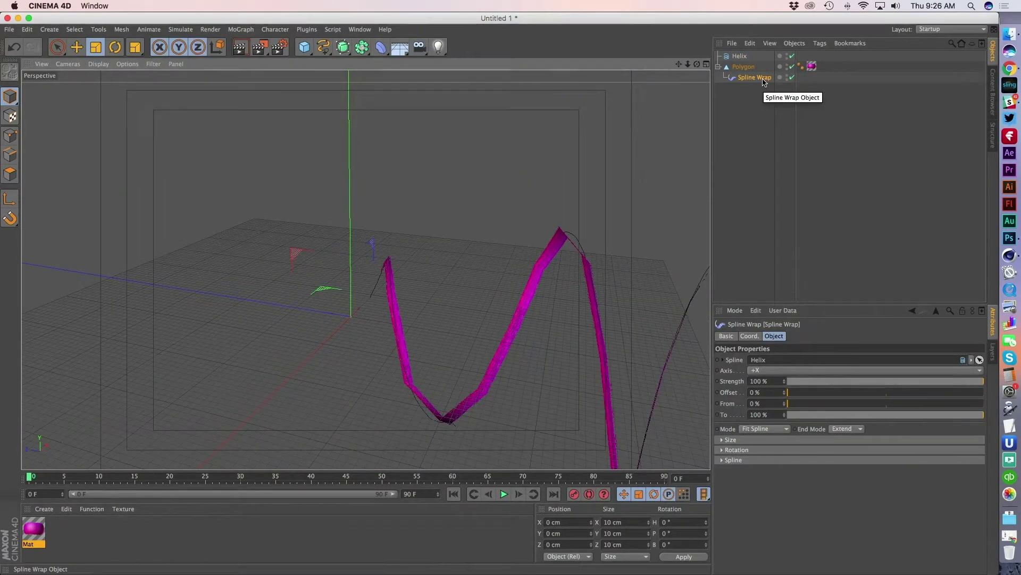
pyautogui.keyDown('alt'); pyautogui.moveTo(483, 398); pyautogui.dragTo(493, 355); pyautogui.keyUp('alt')
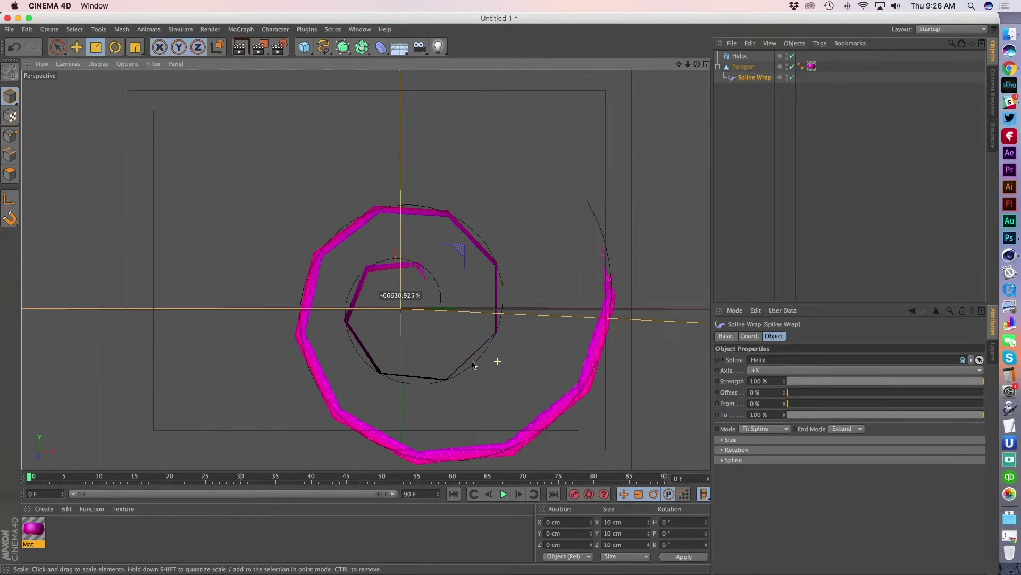
pyautogui.keyDown('alt'); pyautogui.moveTo(472, 365); pyautogui.dragTo(461, 359); pyautogui.keyUp('alt')
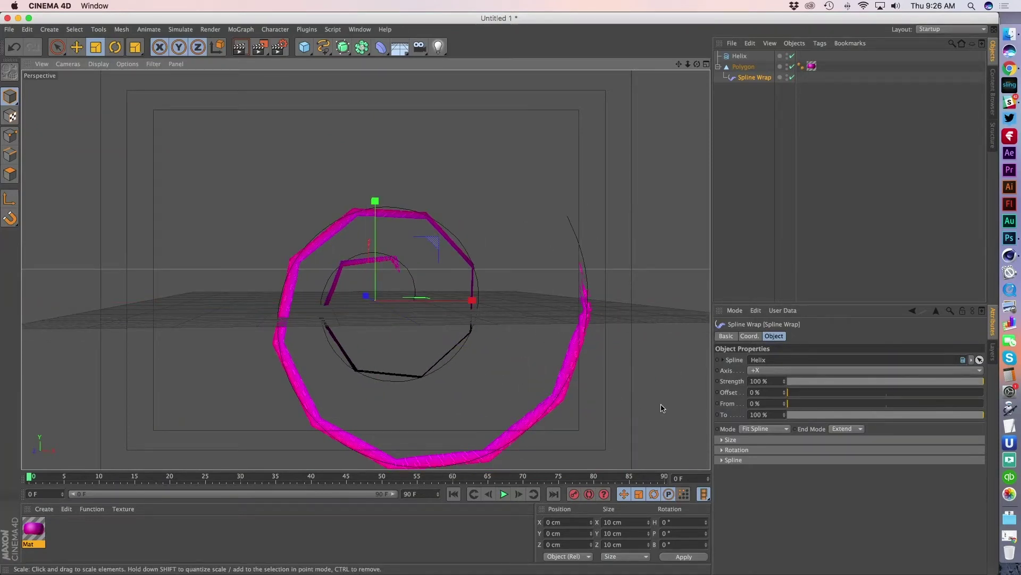
# Step: Change the Spline Wrap's Mode to Keep Length so the stroke retains its proportions
pyautogui.click(768, 430)
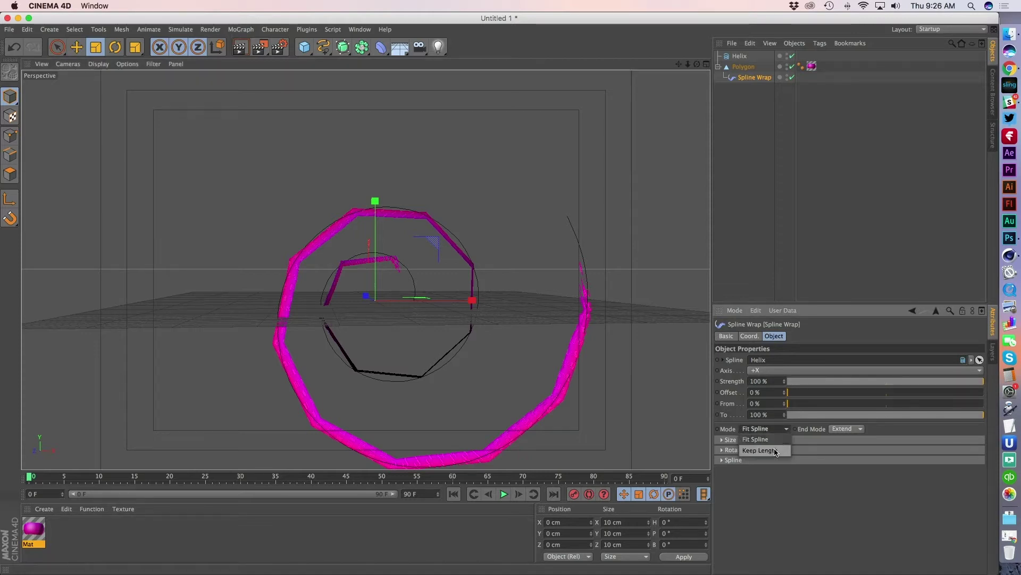
pyautogui.click(775, 451)
pyautogui.moveTo(420, 300)
pyautogui.keyDown('alt'); pyautogui.mouseDown()
pyautogui.moveTo(533, 297)
pyautogui.moveTo(489, 298)
pyautogui.moveTo(629, 319)
pyautogui.moveTo(431, 299)
pyautogui.moveTo(460, 272)
pyautogui.mouseUp(); pyautogui.keyUp('alt')
pyautogui.keyDown('alt'); pyautogui.moveTo(461, 271); pyautogui.dragTo(513, 271, button='right'); pyautogui.keyUp('alt')
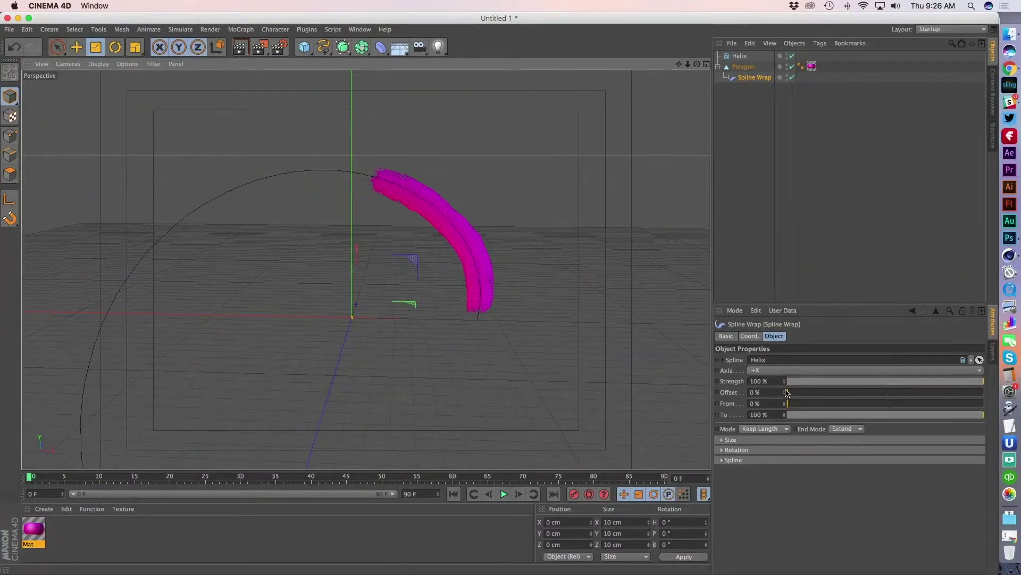
# Step: Slide the stroke along the helix by setting the Spline Wrap's Offset to 51%
pyautogui.moveTo(788, 393); pyautogui.dragTo(813, 393)
pyautogui.keyDown('alt'); pyautogui.moveTo(460, 328); pyautogui.dragTo(257, 349, button='right'); pyautogui.keyUp('alt')
pyautogui.keyDown('alt'); pyautogui.moveTo(360, 351); pyautogui.dragTo(518, 356); pyautogui.keyUp('alt')
pyautogui.keyDown('alt'); pyautogui.moveTo(518, 356); pyautogui.dragTo(390, 317, button='right'); pyautogui.keyUp('alt')
pyautogui.keyDown('alt'); pyautogui.moveTo(390, 318); pyautogui.dragTo(542, 347); pyautogui.keyUp('alt')
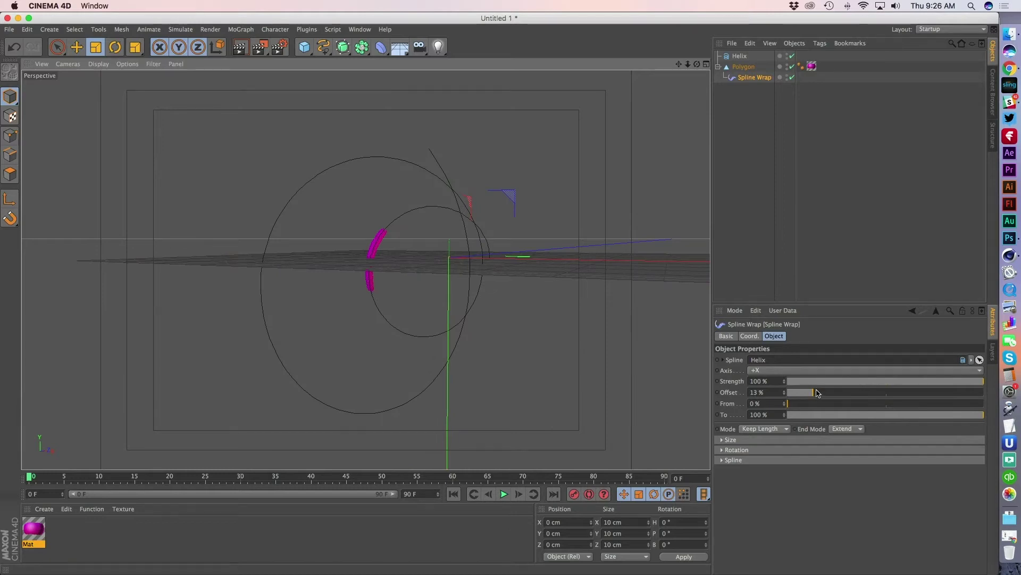
pyautogui.click(783, 391)
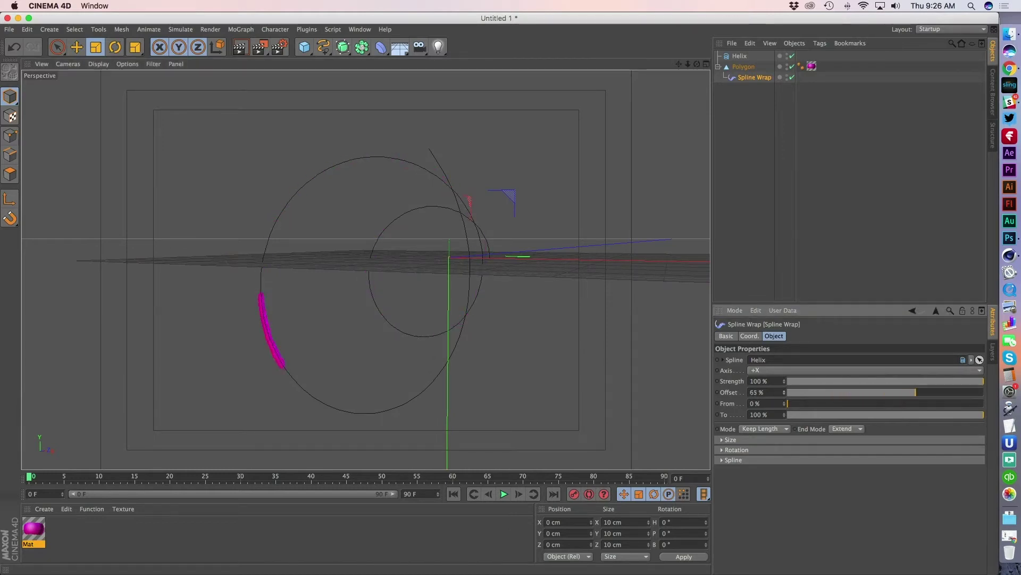
pyautogui.moveTo(784, 391); pyautogui.dragTo(784, 397)
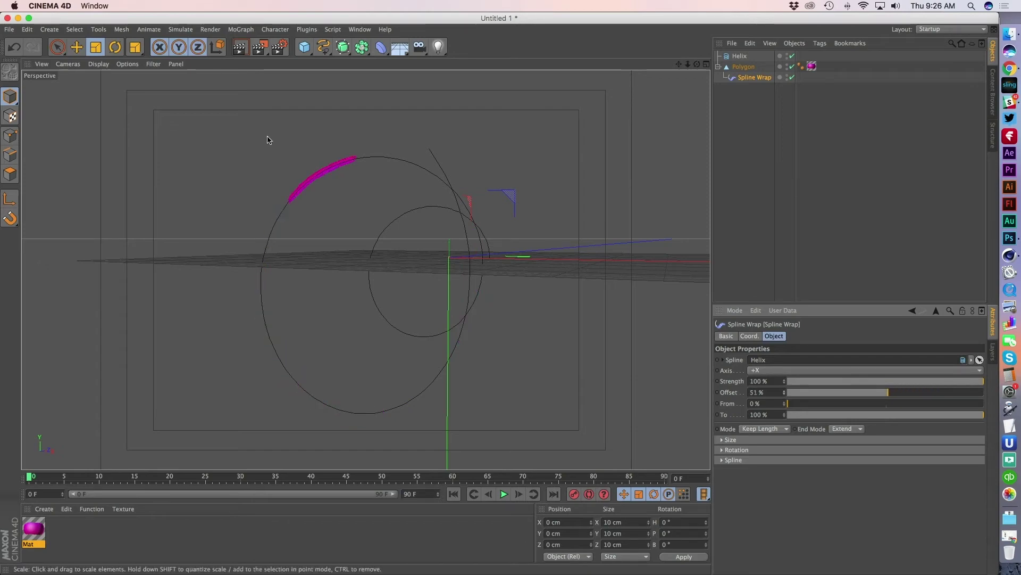
# Step: Set the helix's intermediate points Angle to 0° to smooth the curve under the stroke
pyautogui.keyDown('alt'); pyautogui.moveTo(306, 198); pyautogui.dragTo(378, 183, button='right'); pyautogui.keyUp('alt')
pyautogui.keyDown('alt'); pyautogui.moveTo(354, 150); pyautogui.dragTo(522, 187); pyautogui.keyUp('alt')
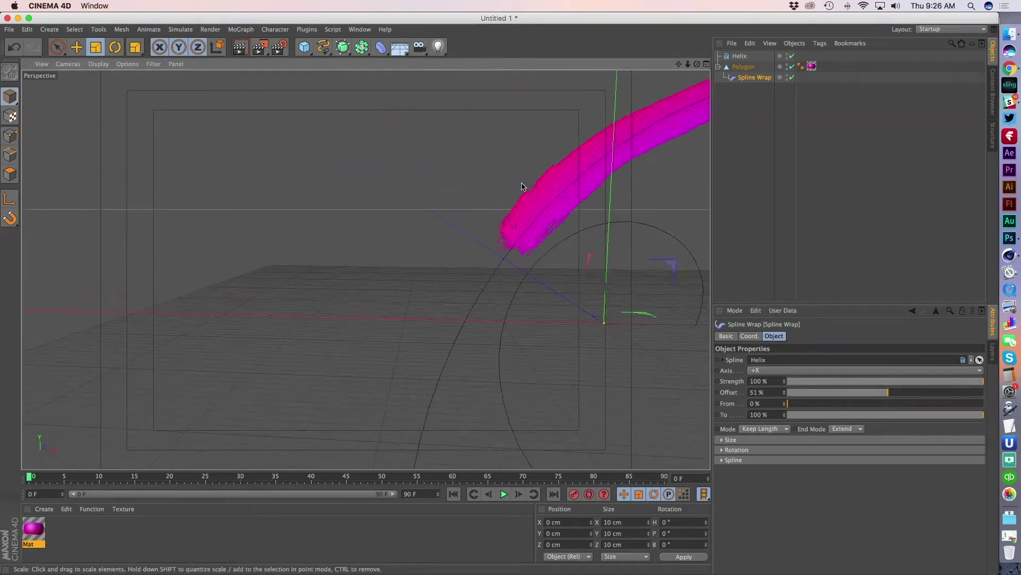
pyautogui.keyDown('alt'); pyautogui.moveTo(522, 187); pyautogui.dragTo(365, 269, button='middle'); pyautogui.keyUp('alt')
pyautogui.keyDown('alt'); pyautogui.moveTo(365, 170); pyautogui.dragTo(410, 196); pyautogui.keyUp('alt')
pyautogui.keyDown('alt'); pyautogui.moveTo(496, 244); pyautogui.dragTo(577, 179); pyautogui.keyUp('alt')
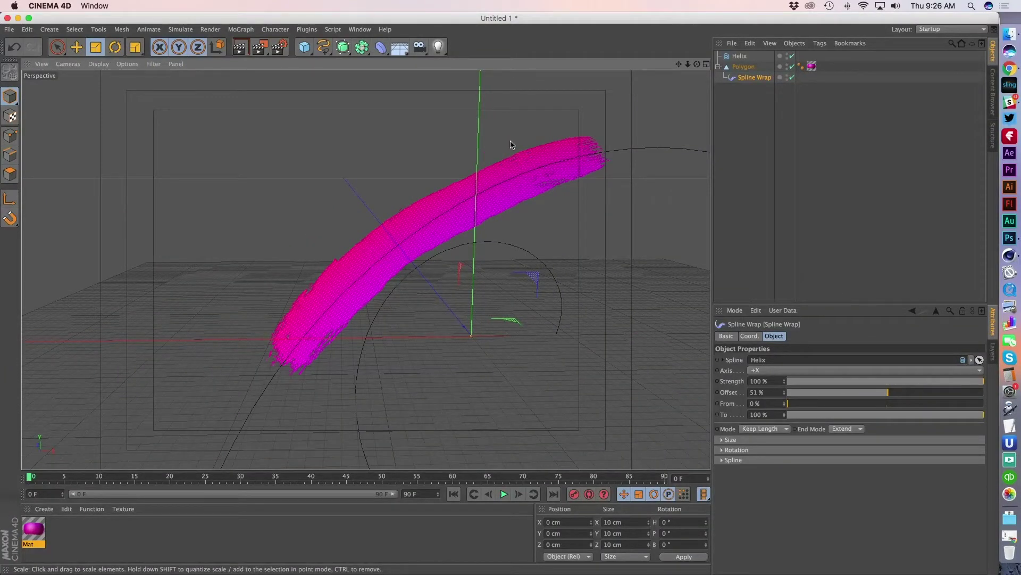
pyautogui.click(740, 56)
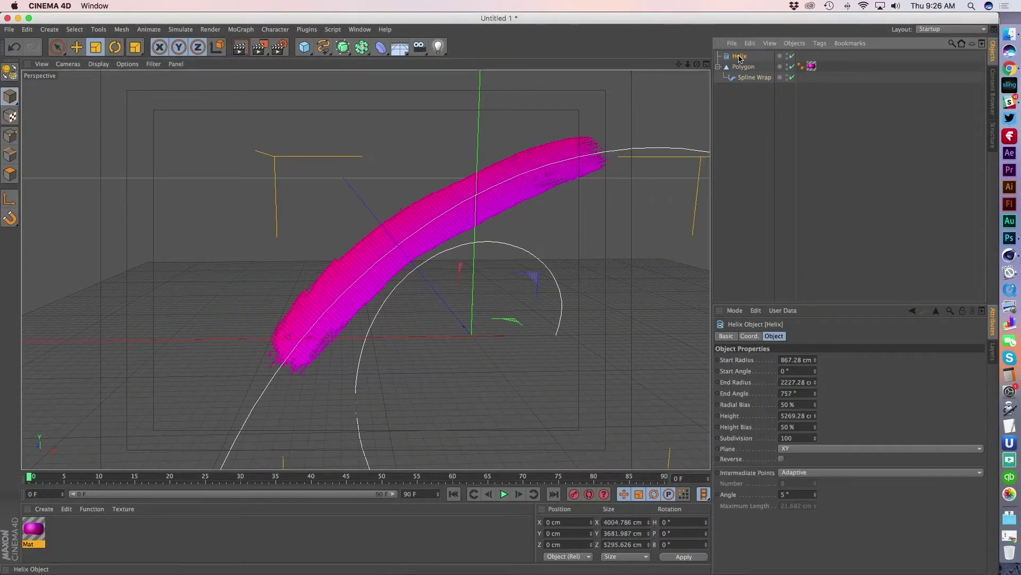
pyautogui.click(788, 496)
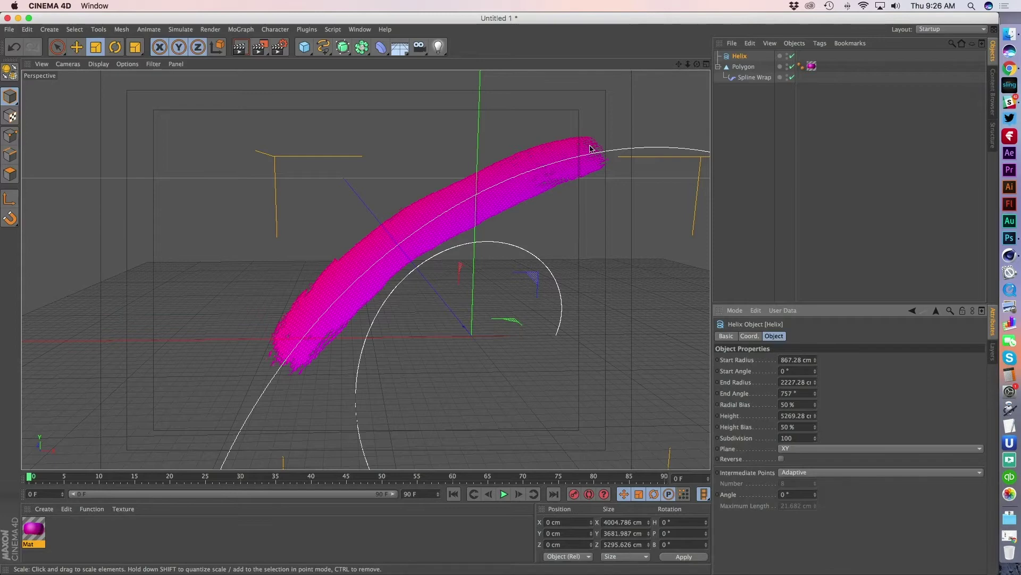
# Step: Render the perspective view and check the smoothness of the wrapped stroke from different angles with the helix deselected
pyautogui.click(240, 47)
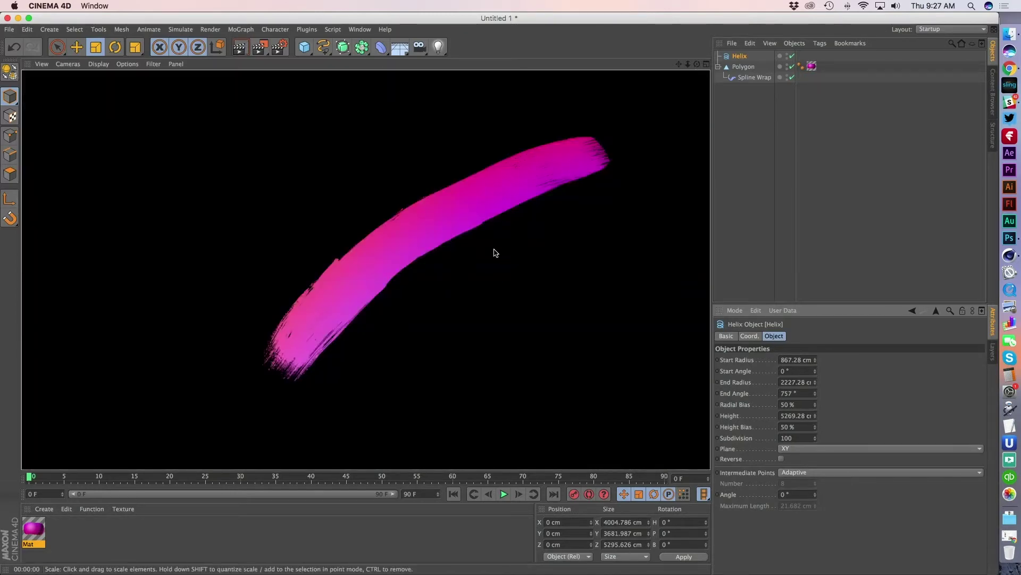
pyautogui.moveTo(534, 250)
pyautogui.keyDown('alt'); pyautogui.mouseDown()
pyautogui.moveTo(480, 277)
pyautogui.moveTo(505, 251)
pyautogui.moveTo(366, 237)
pyautogui.moveTo(587, 277)
pyautogui.moveTo(400, 221)
pyautogui.moveTo(188, 217)
pyautogui.moveTo(613, 169)
pyautogui.moveTo(639, 186)
pyautogui.mouseUp(); pyautogui.keyUp('alt')
pyautogui.click(745, 165)
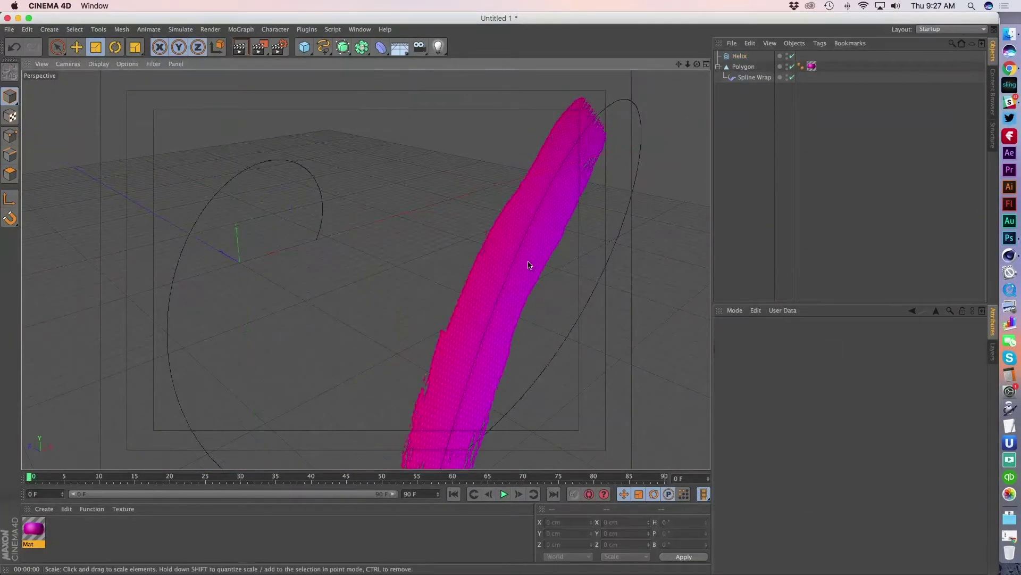
pyautogui.keyDown('alt'); pyautogui.moveTo(529, 265); pyautogui.dragTo(513, 253); pyautogui.keyUp('alt')
pyautogui.keyDown('alt'); pyautogui.moveTo(641, 207); pyautogui.dragTo(537, 229); pyautogui.keyUp('alt')
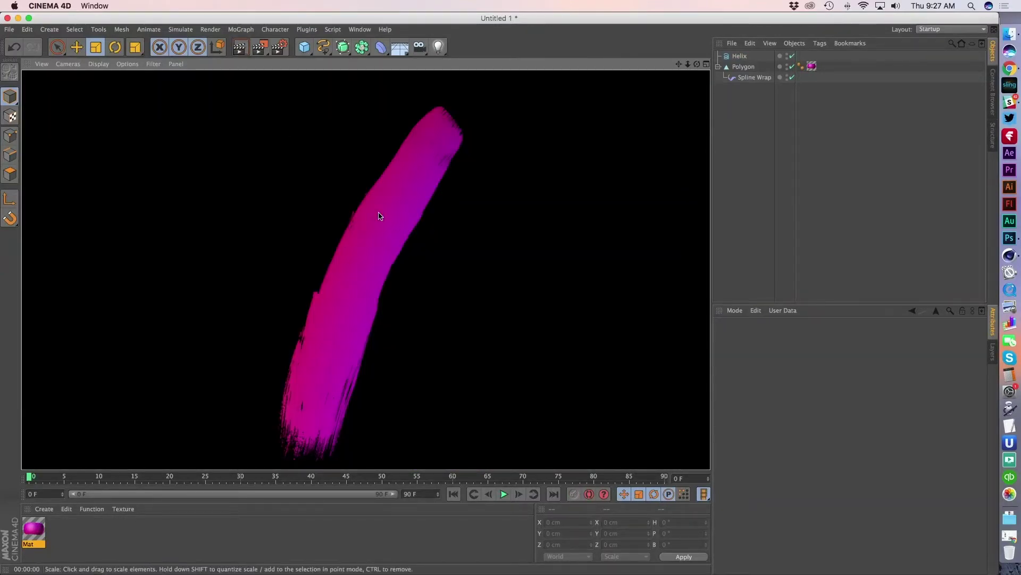
pyautogui.moveTo(379, 215)
pyautogui.keyDown('alt'); pyautogui.mouseDown()
pyautogui.moveTo(353, 255)
pyautogui.moveTo(399, 331)
pyautogui.moveTo(433, 314)
pyautogui.moveTo(355, 260)
pyautogui.moveTo(385, 303)
pyautogui.moveTo(415, 265)
pyautogui.moveTo(433, 267)
pyautogui.moveTo(394, 258)
pyautogui.mouseUp(); pyautogui.keyUp('alt')
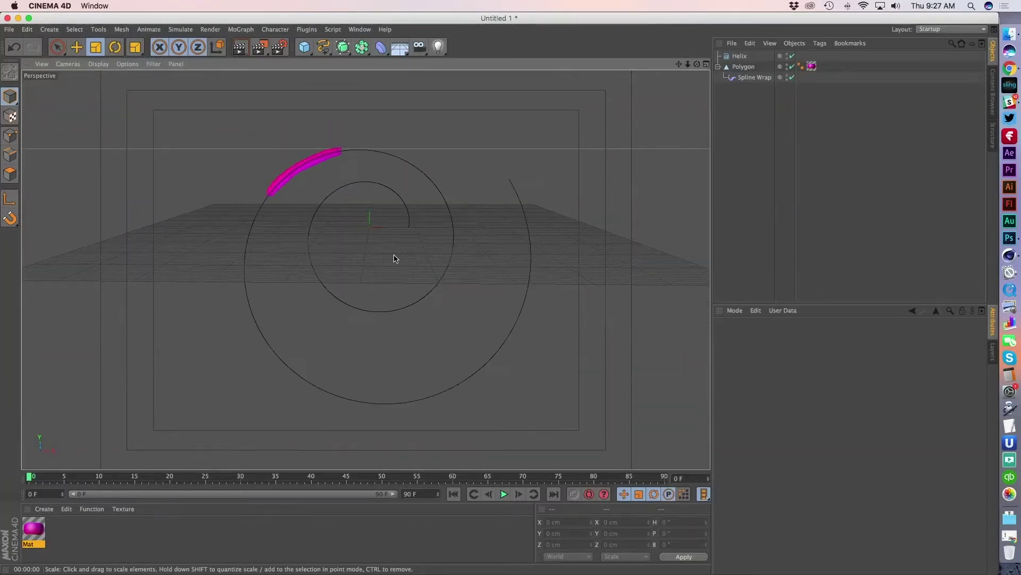
# Step: Select the Spline Wrap and expand its Spline settings with the Up Vector and Rail options
pyautogui.keyDown('alt'); pyautogui.moveTo(394, 259); pyautogui.dragTo(399, 270, button='middle'); pyautogui.keyUp('alt')
pyautogui.click(764, 77)
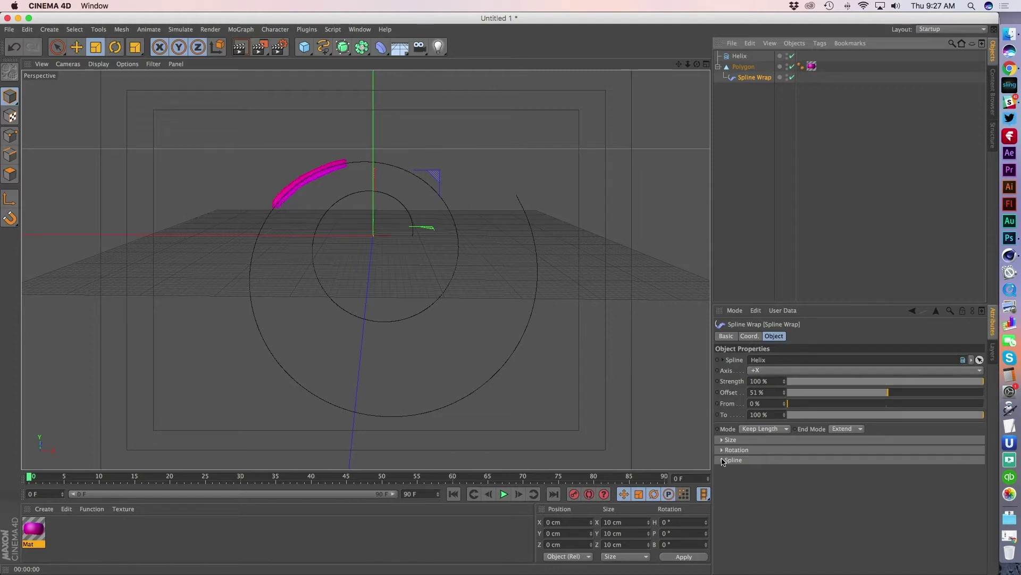
pyautogui.click(754, 337)
pyautogui.click(772, 337)
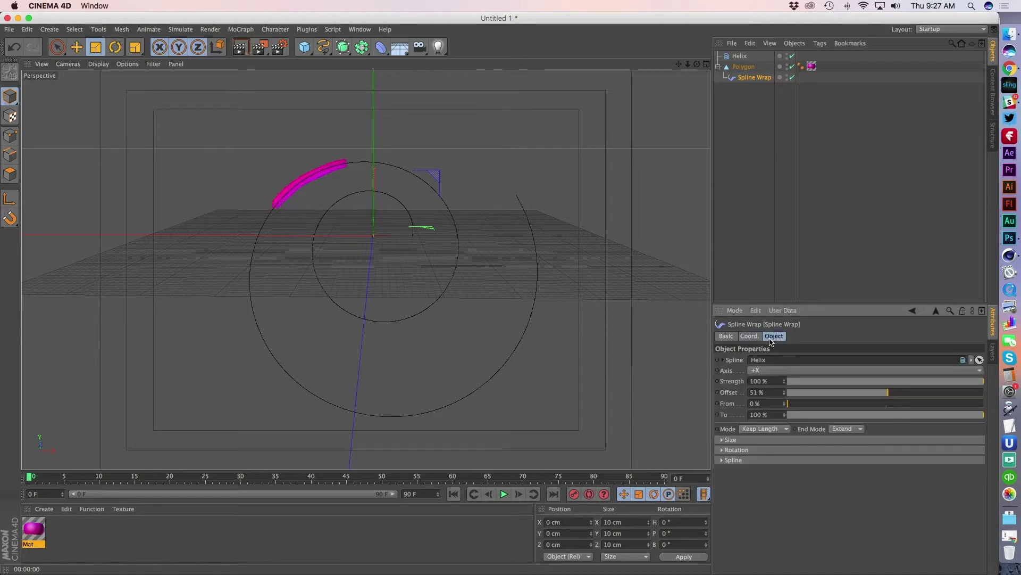
pyautogui.click(721, 459)
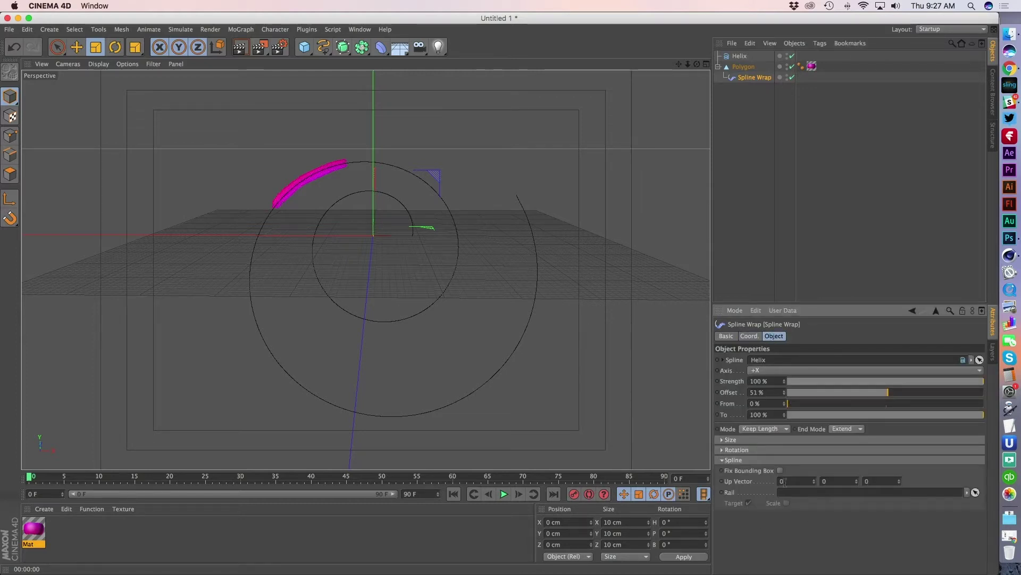
# Step: Duplicate the helix and rename the copy Rail
pyautogui.click(739, 57)
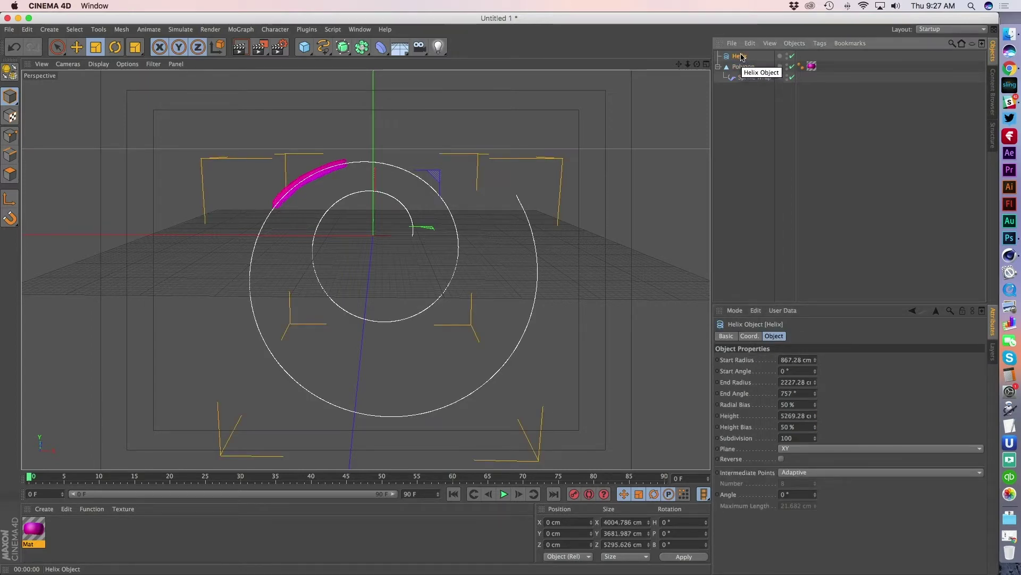
pyautogui.keyDown('ctrl'); pyautogui.moveTo(744, 53); pyautogui.dragTo(747, 57); pyautogui.keyUp('ctrl')
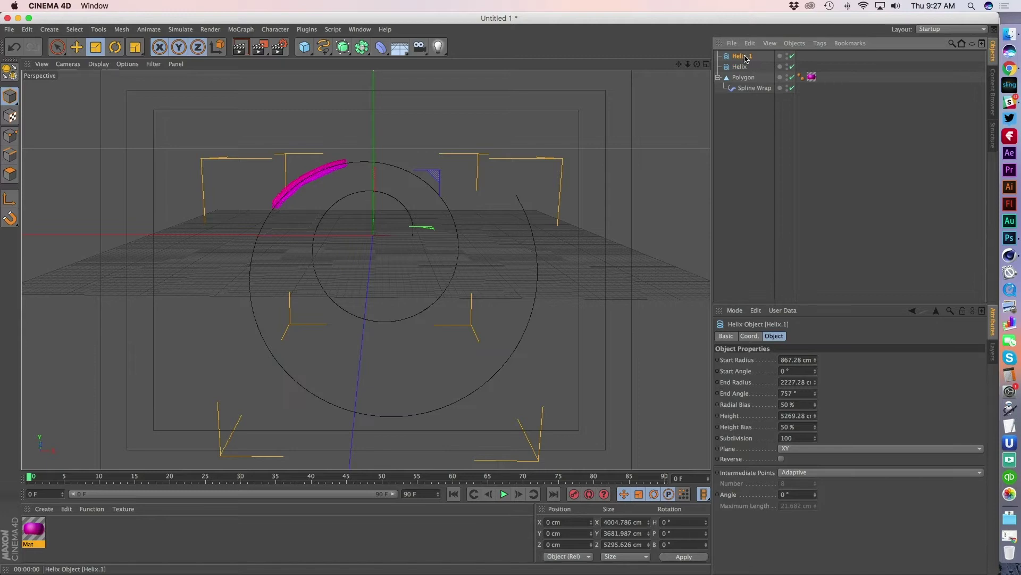
pyautogui.doubleClick(744, 56)
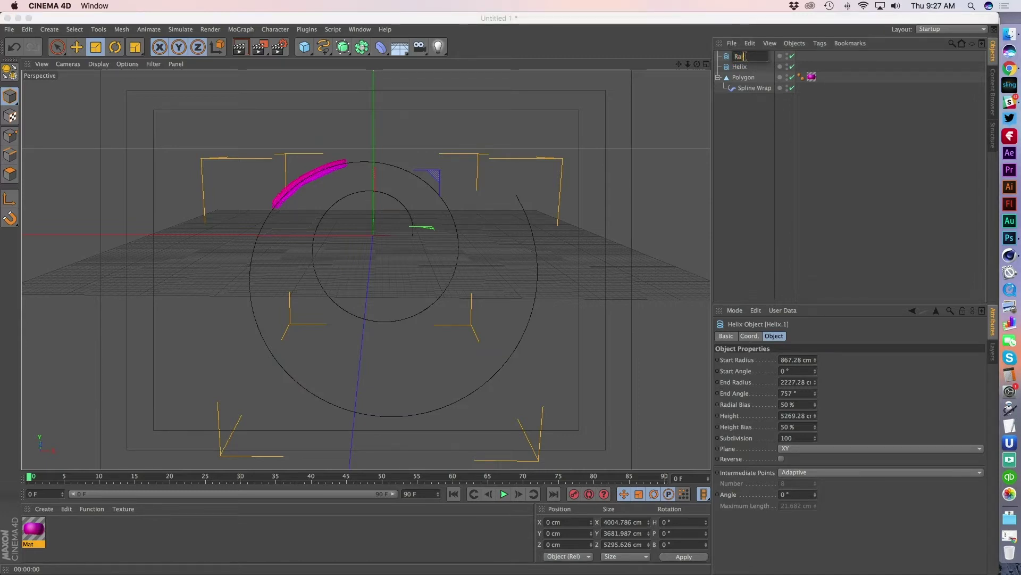
pyautogui.write('Rail')
pyautogui.press('Return')
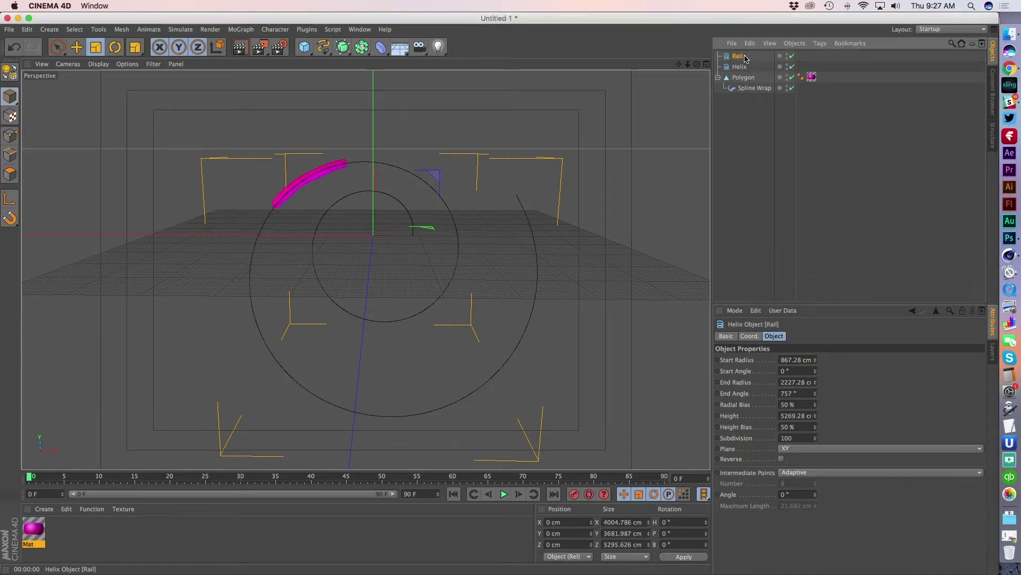
# Step: Assign the Rail spline as the Spline Wrap's rail and raise it to about 101 cm in Y
pyautogui.click(750, 88)
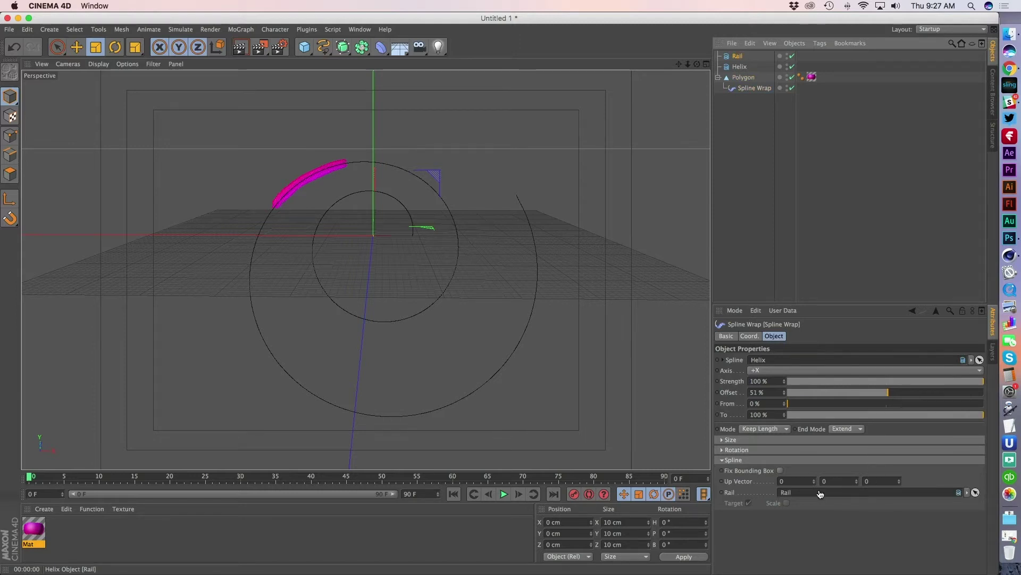
pyautogui.click(737, 55)
pyautogui.press('e')
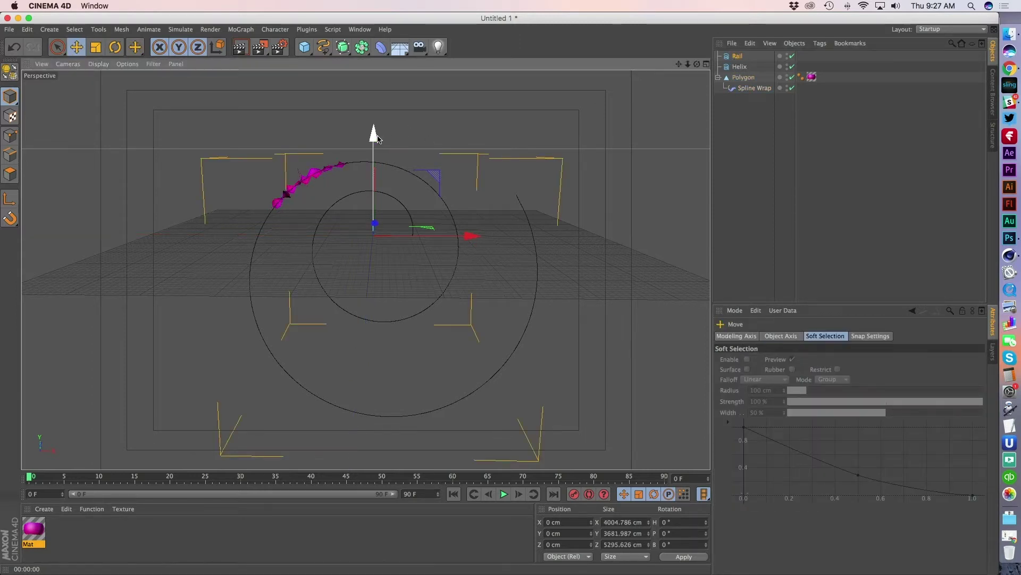
pyautogui.moveTo(378, 137); pyautogui.dragTo(377, 130)
pyautogui.scroll(3, 319, 189)
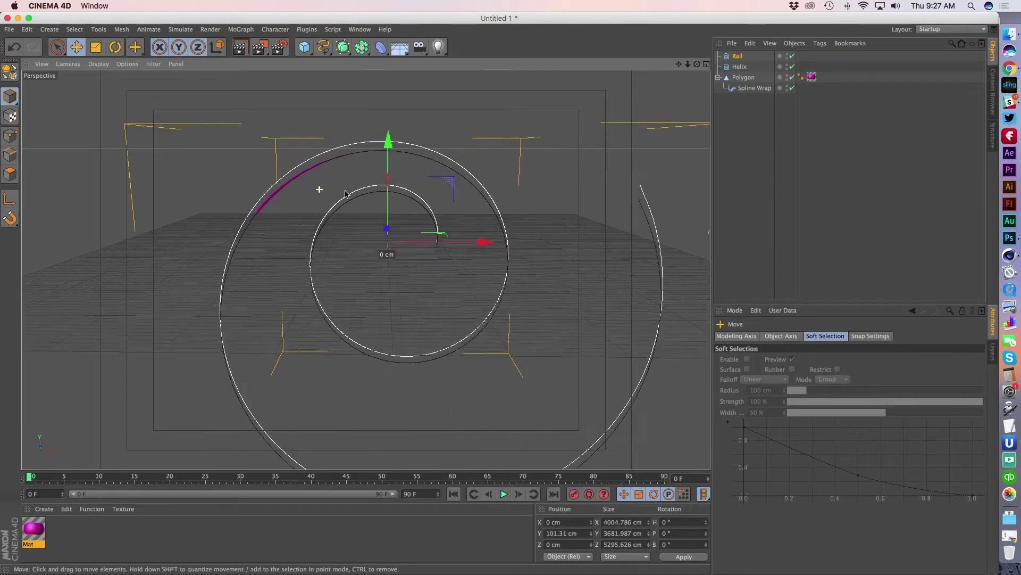
# Step: Shift the Rail spline along Z to about -97 cm to turn the stroke's face
pyautogui.keyDown('alt'); pyautogui.moveTo(319, 190); pyautogui.dragTo(438, 220); pyautogui.keyUp('alt')
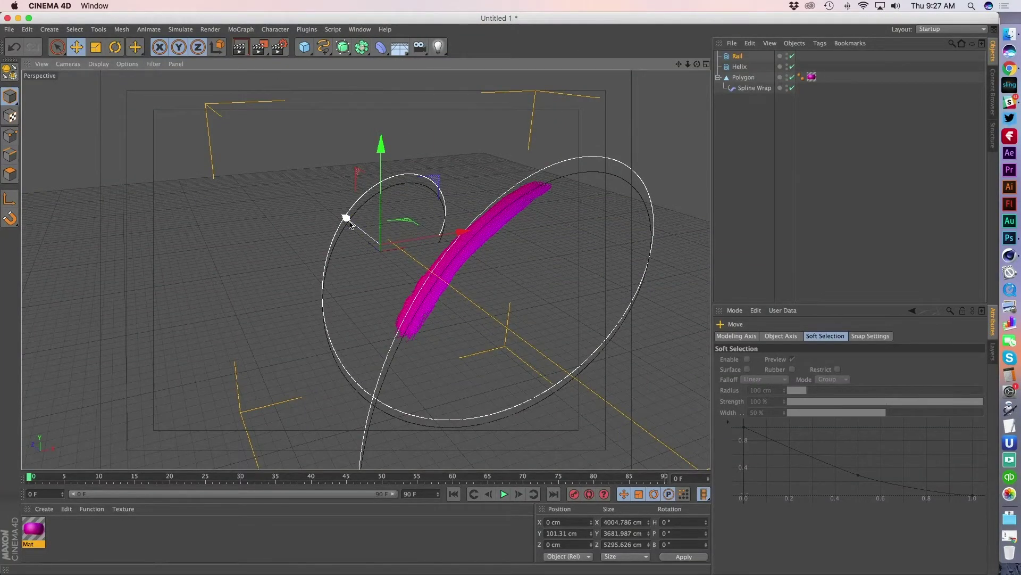
pyautogui.moveTo(349, 223); pyautogui.dragTo(355, 229)
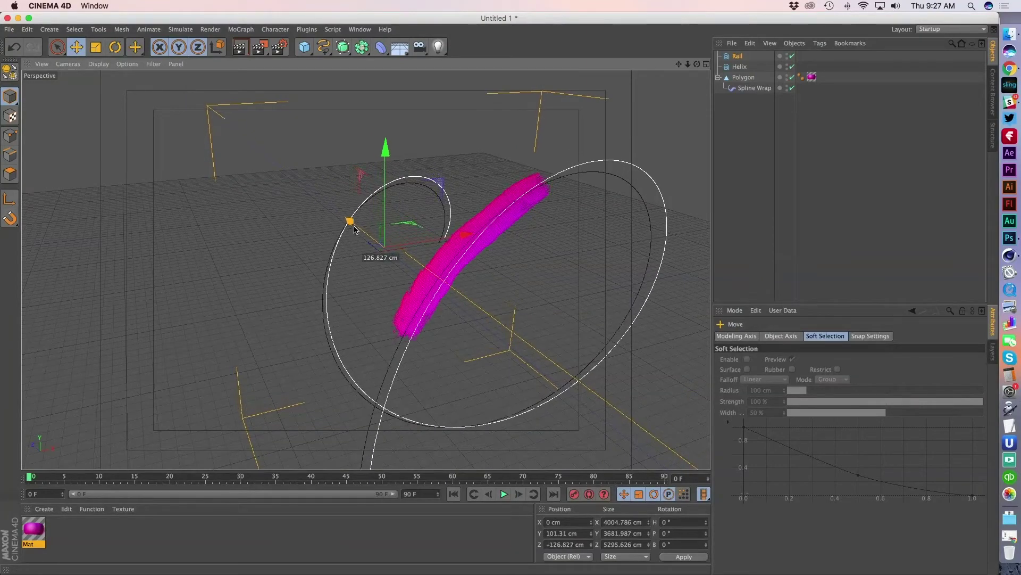
pyautogui.keyDown('alt'); pyautogui.moveTo(479, 270); pyautogui.dragTo(413, 258, button='middle'); pyautogui.keyUp('alt')
pyautogui.keyDown('alt'); pyautogui.moveTo(410, 234); pyautogui.dragTo(442, 234, button='right'); pyautogui.keyUp('alt')
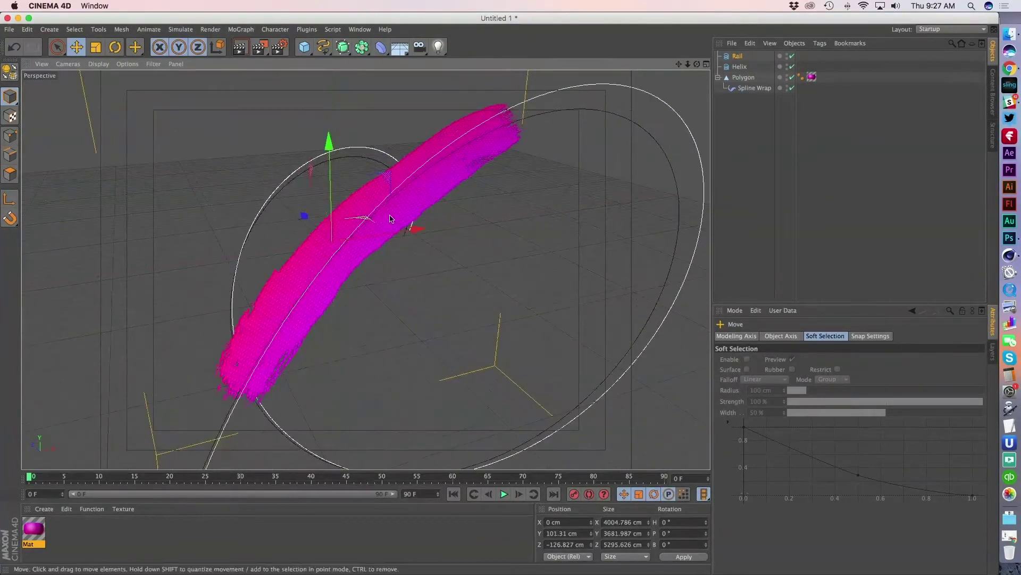
pyautogui.keyDown('alt'); pyautogui.moveTo(391, 219); pyautogui.dragTo(398, 220); pyautogui.keyUp('alt')
pyautogui.moveTo(300, 216)
pyautogui.mouseDown()
pyautogui.moveTo(326, 228)
pyautogui.moveTo(289, 205)
pyautogui.moveTo(301, 213)
pyautogui.mouseUp()
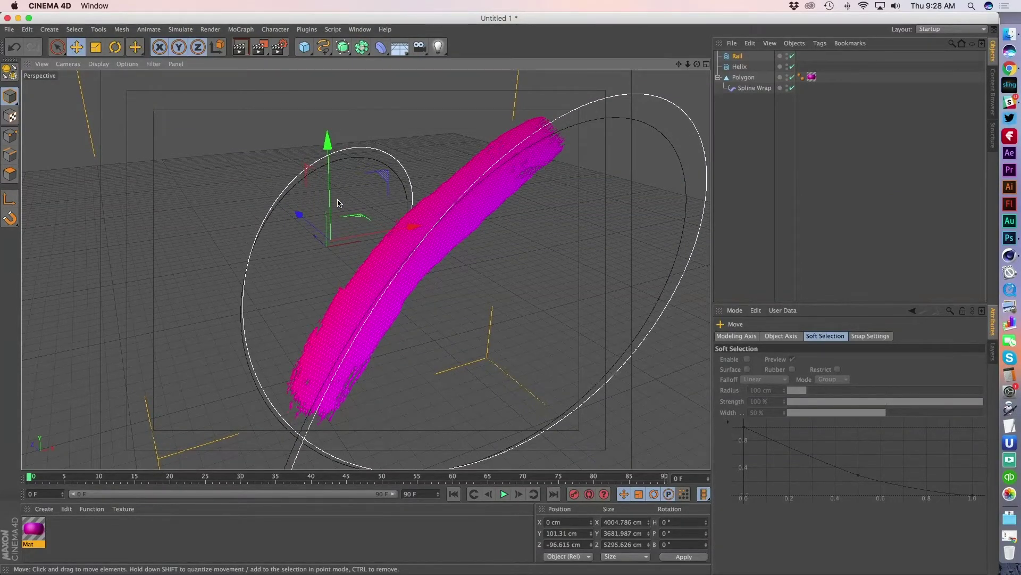
# Step: Switch to Chrome to view the Eurocup 2016 Package brush stroke reference, and return to Cinema 4D
pyautogui.press('super+Tab')
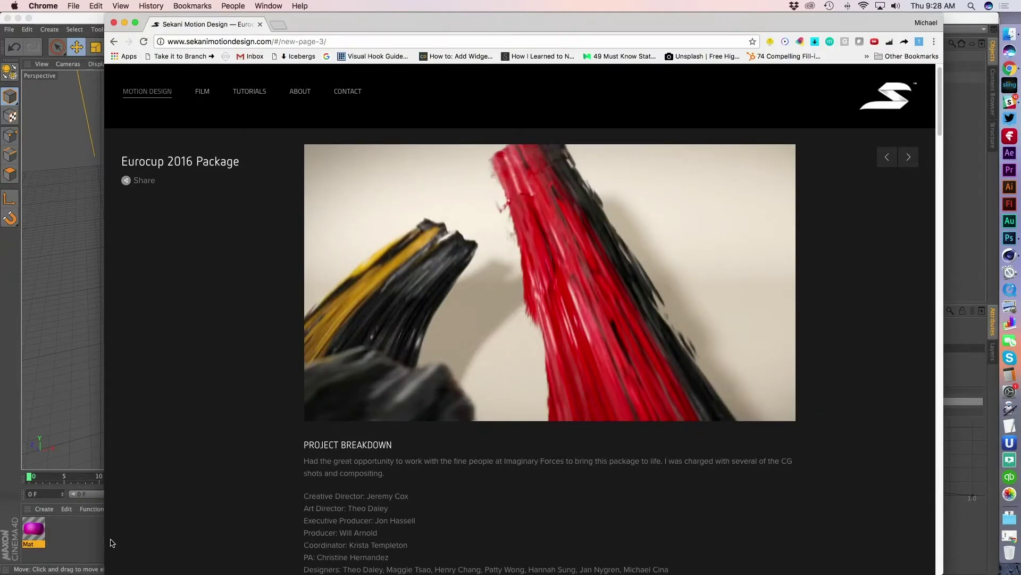
pyautogui.click(71, 539)
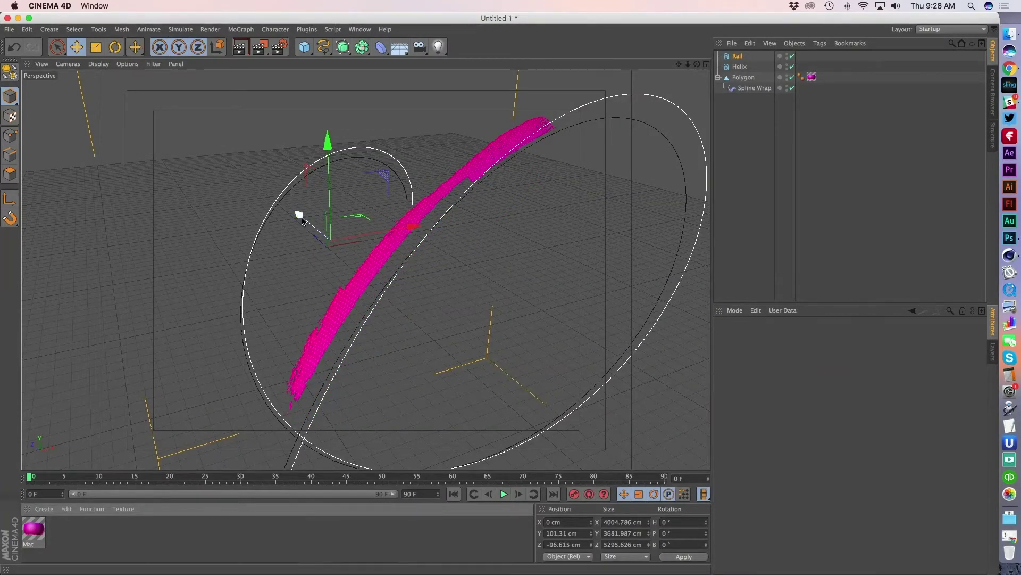
# Step: Adjust the Rail spline's Z position to about -52 cm and check the stroke's orientation along the helix
pyautogui.moveTo(299, 216)
pyautogui.mouseDown()
pyautogui.moveTo(305, 223)
pyautogui.moveTo(299, 215)
pyautogui.mouseUp()
pyautogui.keyDown('alt'); pyautogui.moveTo(536, 316); pyautogui.dragTo(530, 340, button='right'); pyautogui.keyUp('alt')
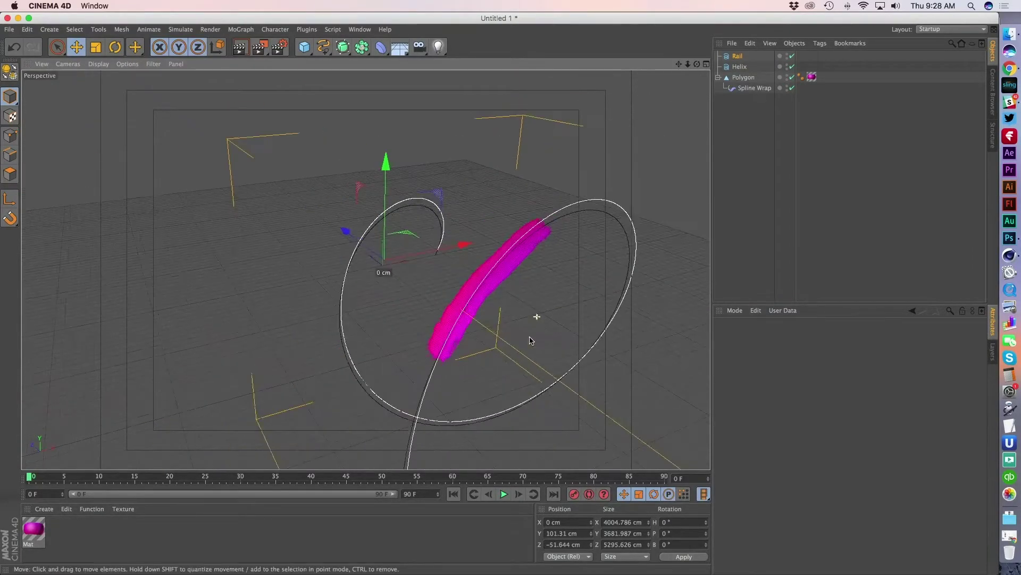
pyautogui.moveTo(530, 341)
pyautogui.keyDown('alt'); pyautogui.mouseDown()
pyautogui.moveTo(426, 340)
pyautogui.moveTo(507, 363)
pyautogui.moveTo(418, 282)
pyautogui.moveTo(509, 301)
pyautogui.moveTo(456, 230)
pyautogui.mouseUp(); pyautogui.keyUp('alt')
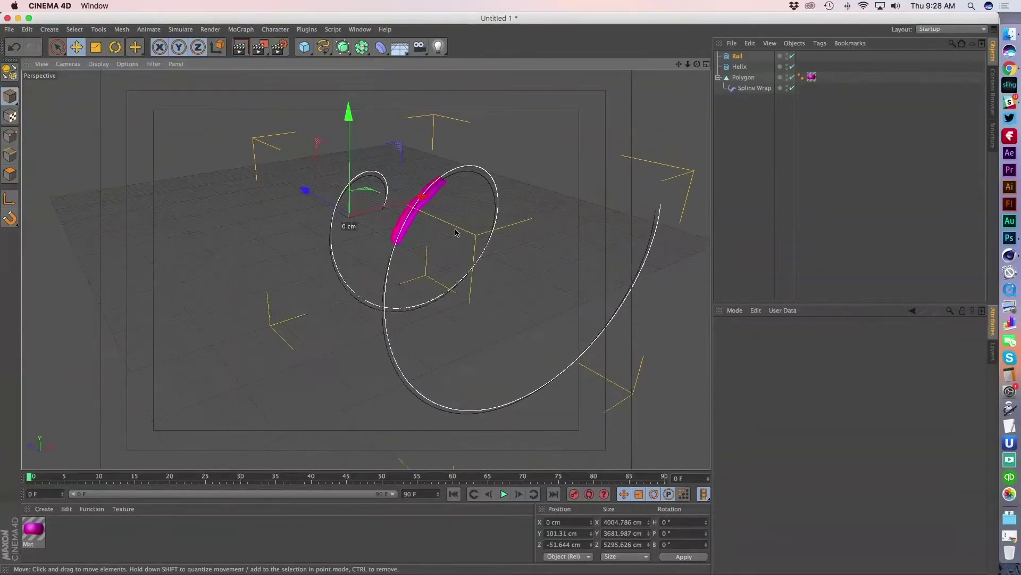
pyautogui.keyDown('alt'); pyautogui.moveTo(426, 206); pyautogui.dragTo(485, 202, button='right'); pyautogui.keyUp('alt')
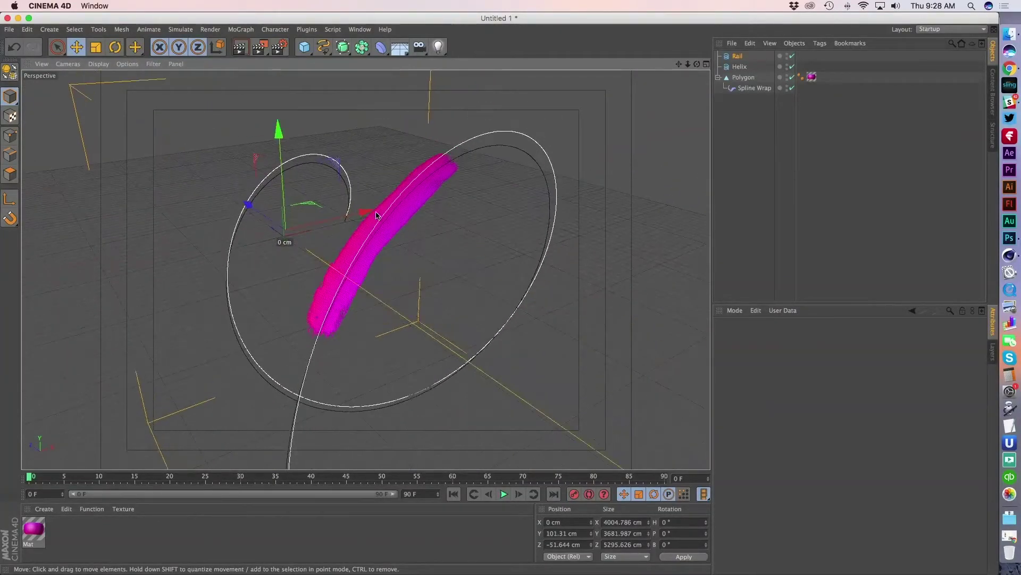